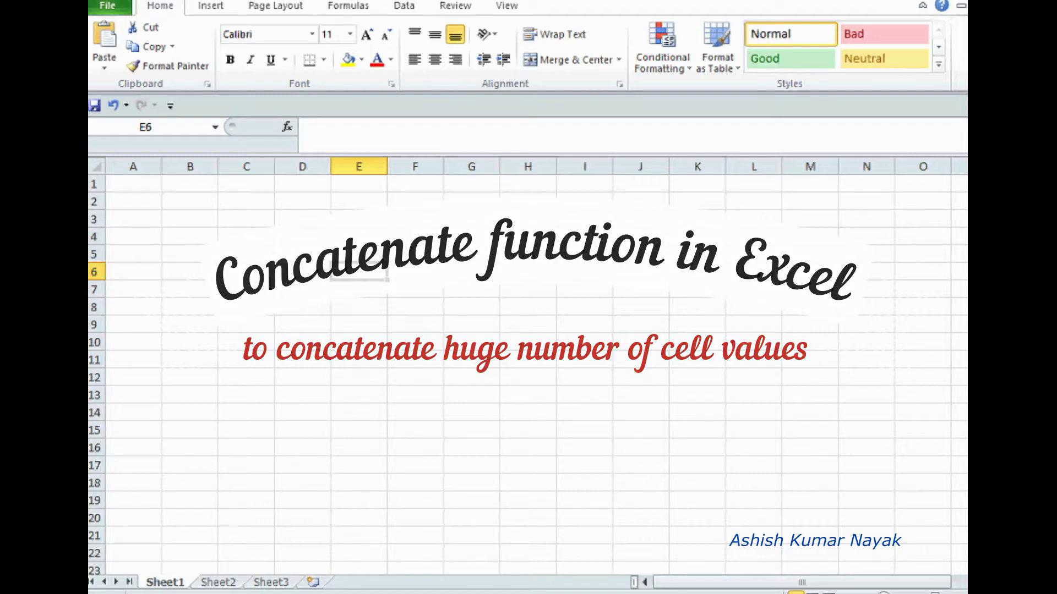
Step: Enter 123 in cell E6, 124 in E7 and a comma in F6
type("123")
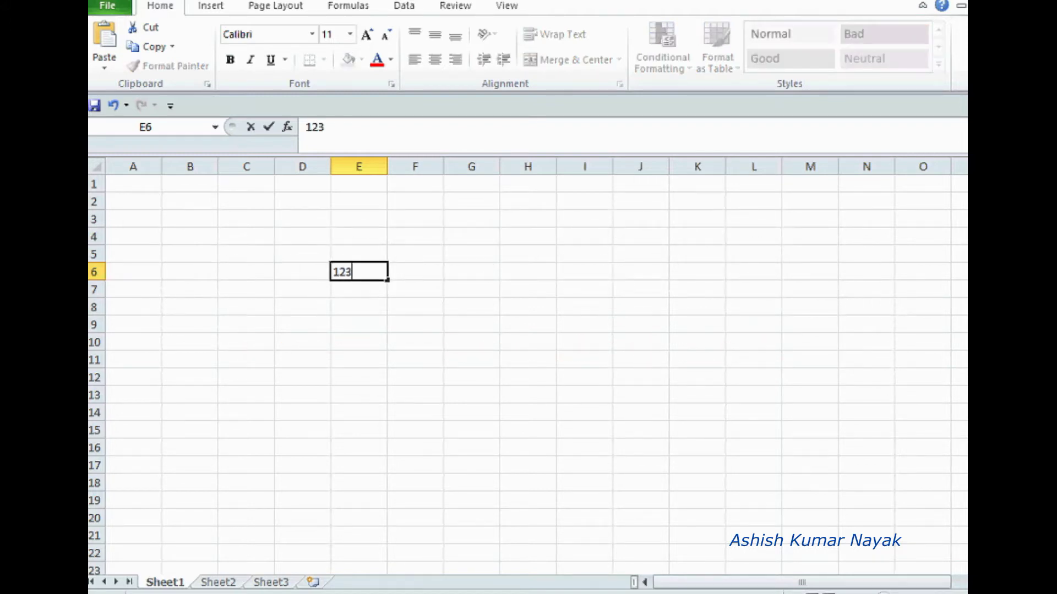
key("Return")
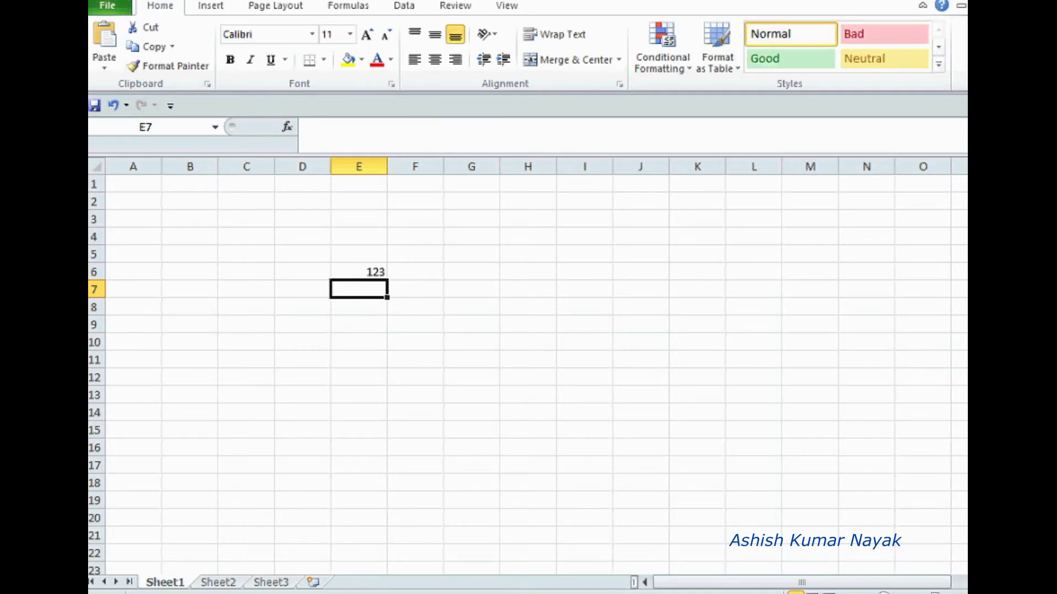
type("124")
key("Return")
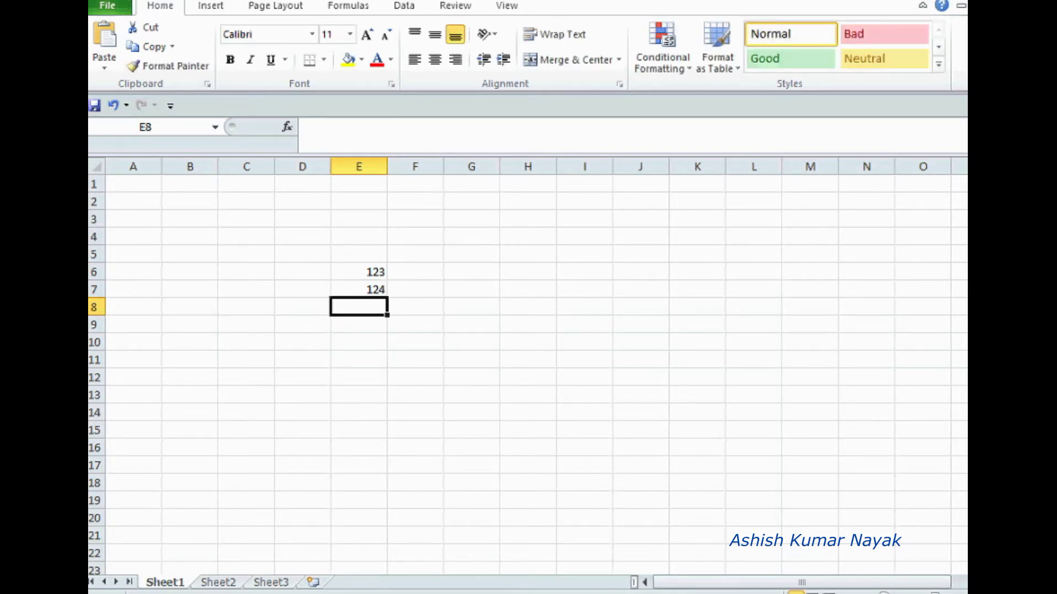
left_click(415, 272)
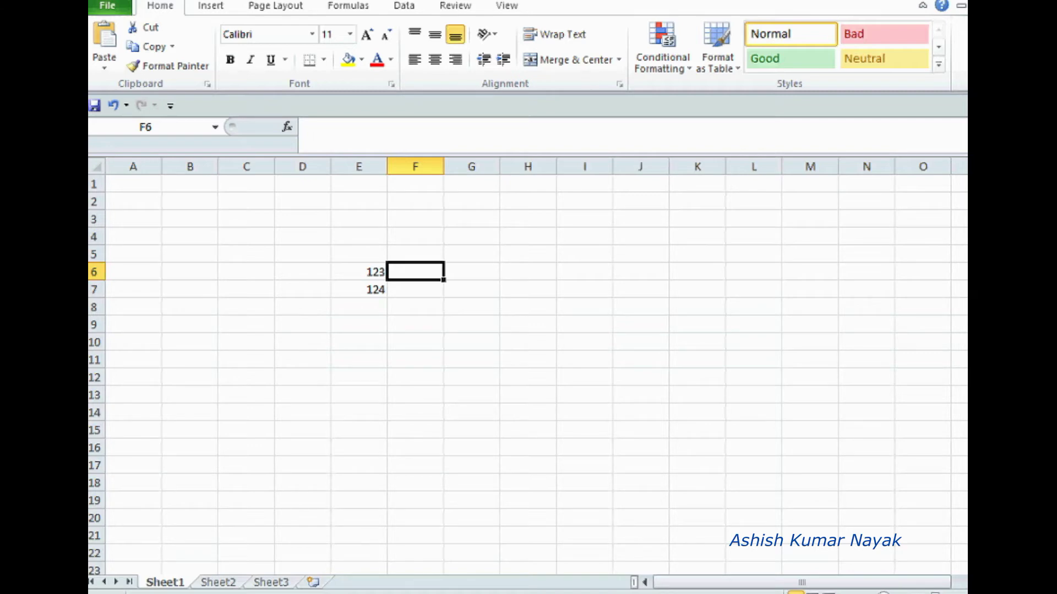
type(",")
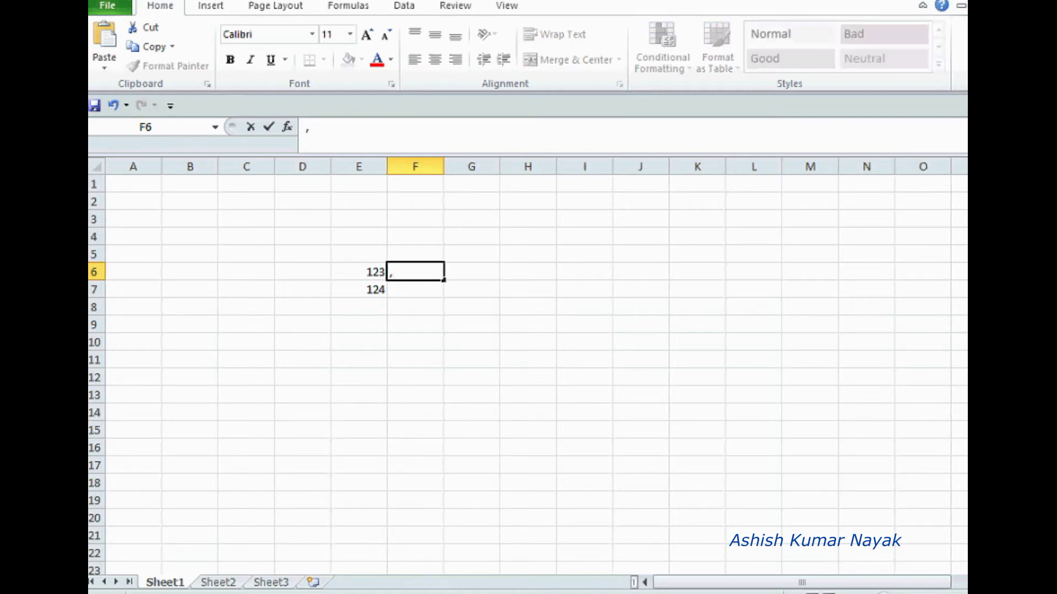
key("Return")
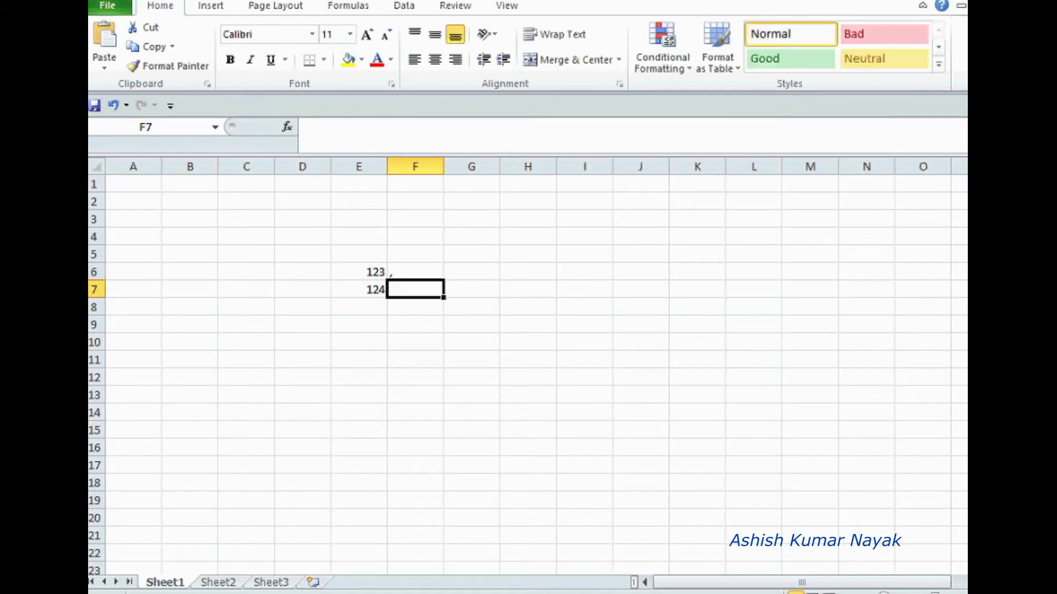
Step: Enter the formula =CONCATENATE(E6,F6,E7) in cell G6 to join the two numbers with the comma between them
left_click(471, 272)
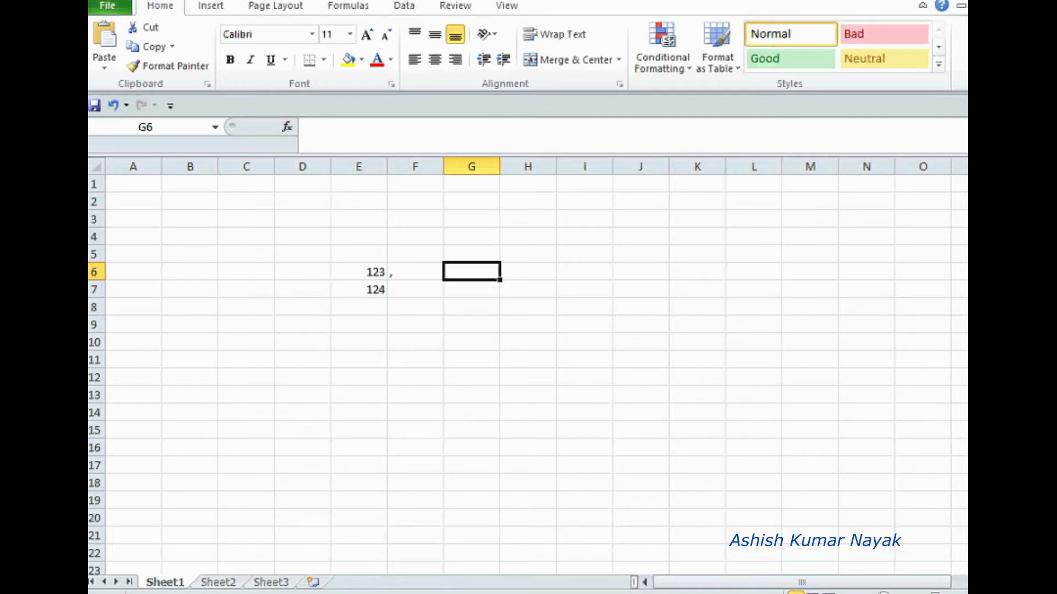
type("=con")
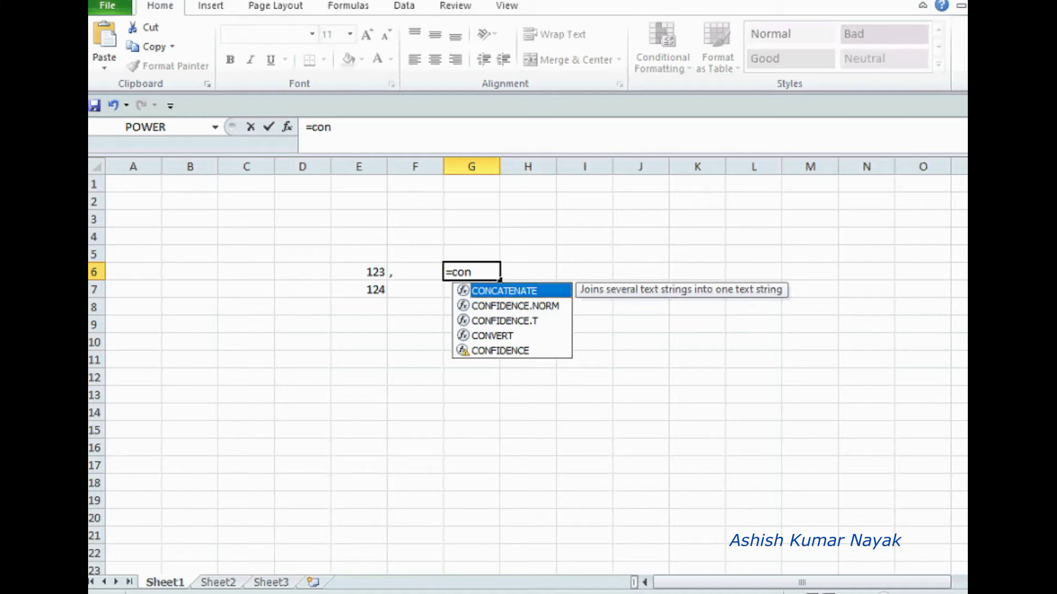
key("Tab")
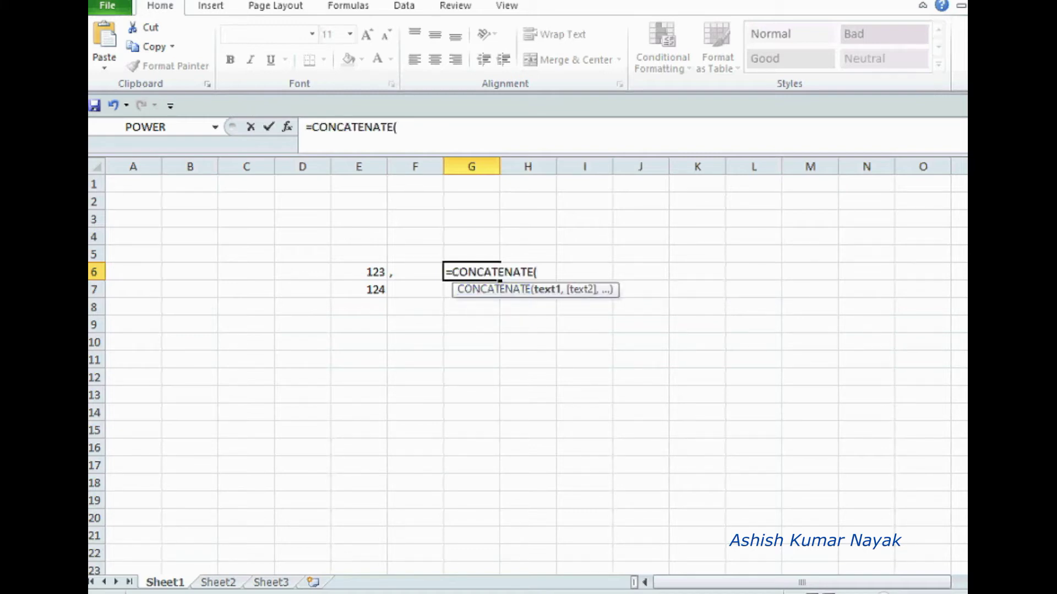
left_click(384, 271)
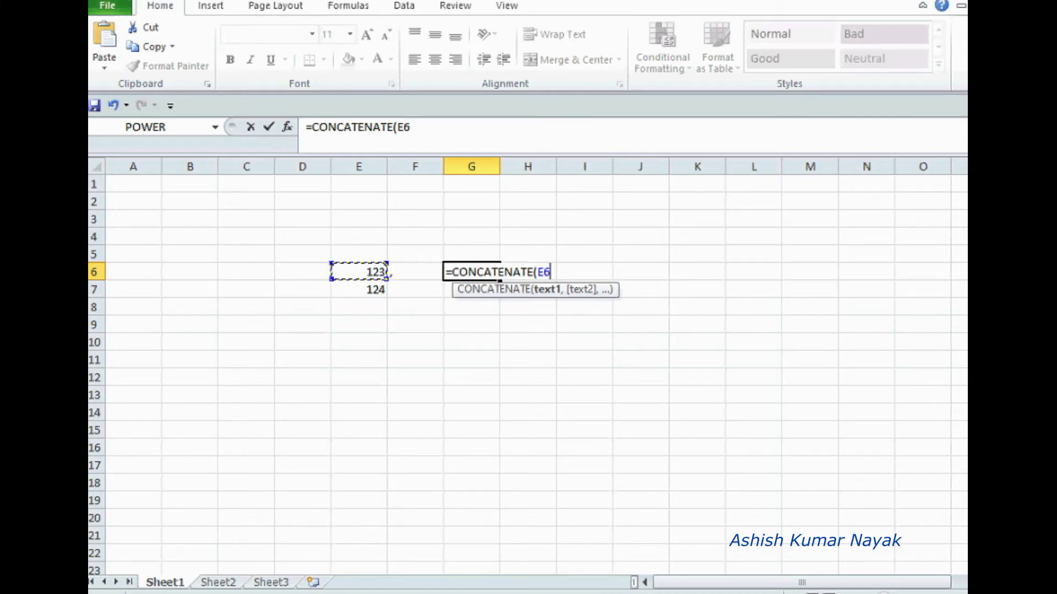
type(",")
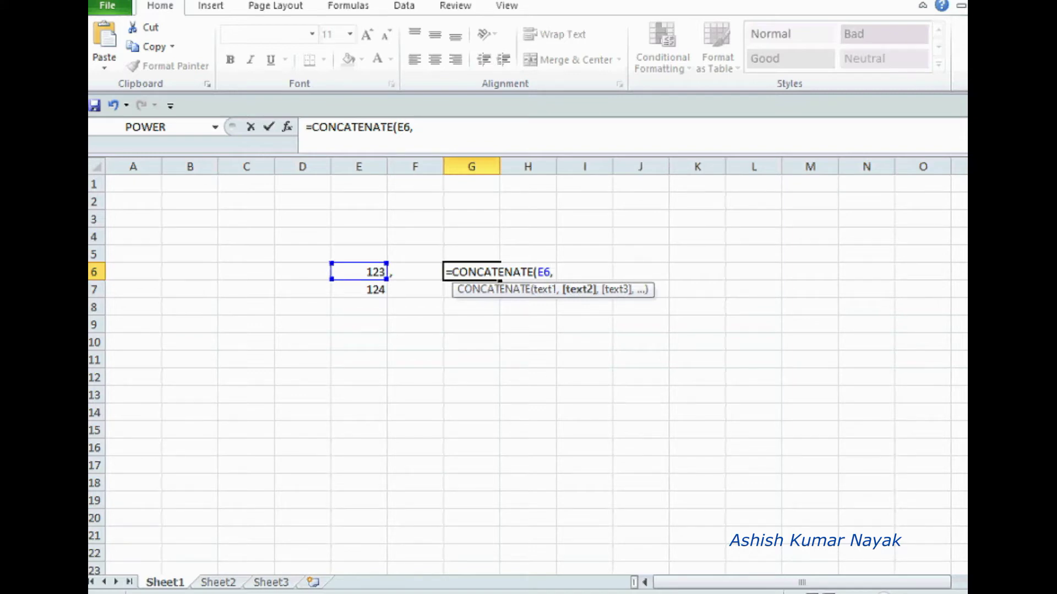
left_click(390, 272)
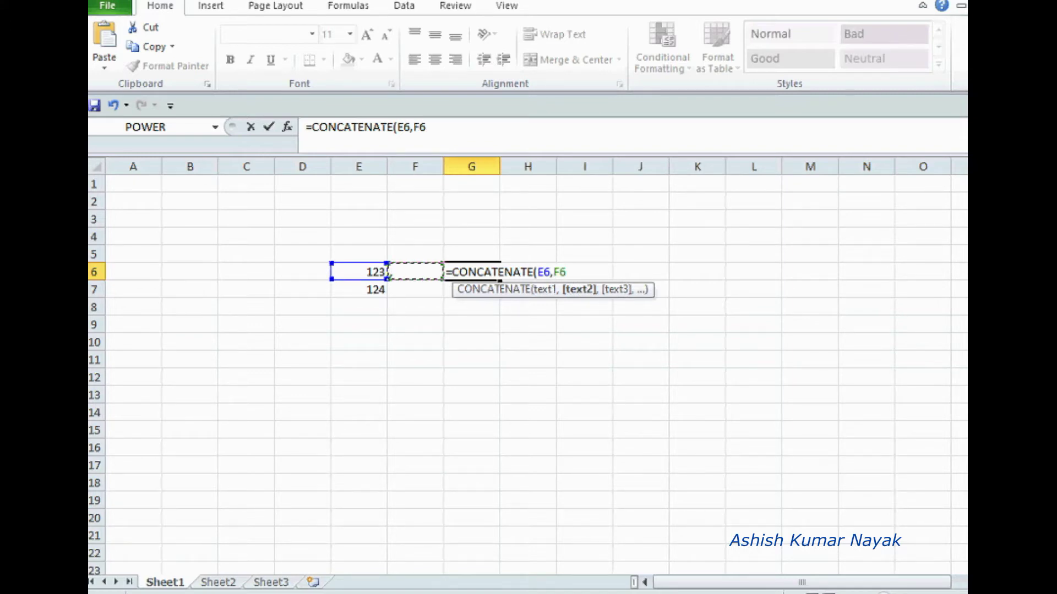
type(",")
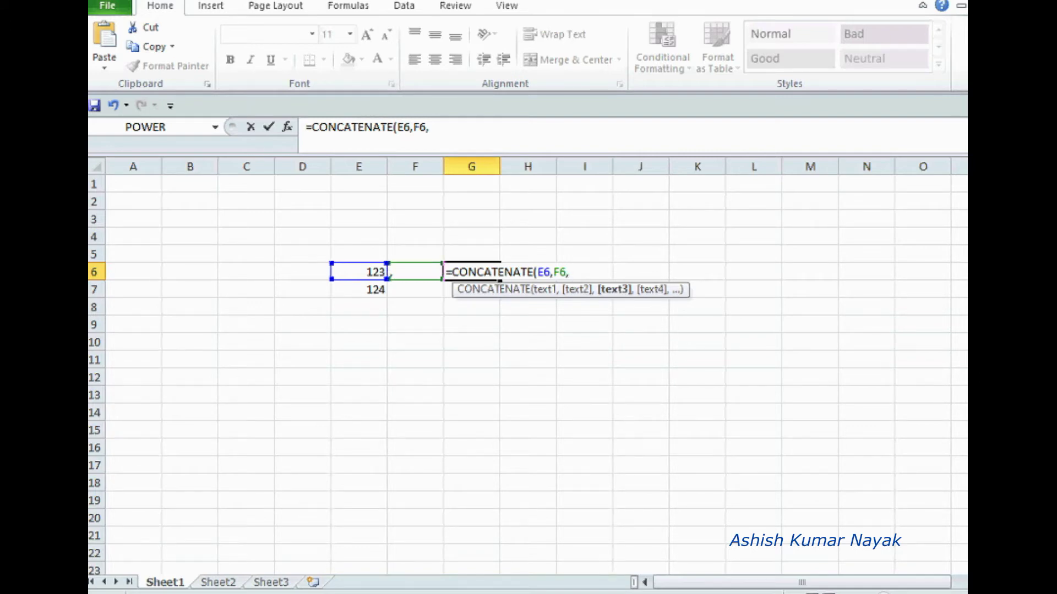
left_click(388, 282)
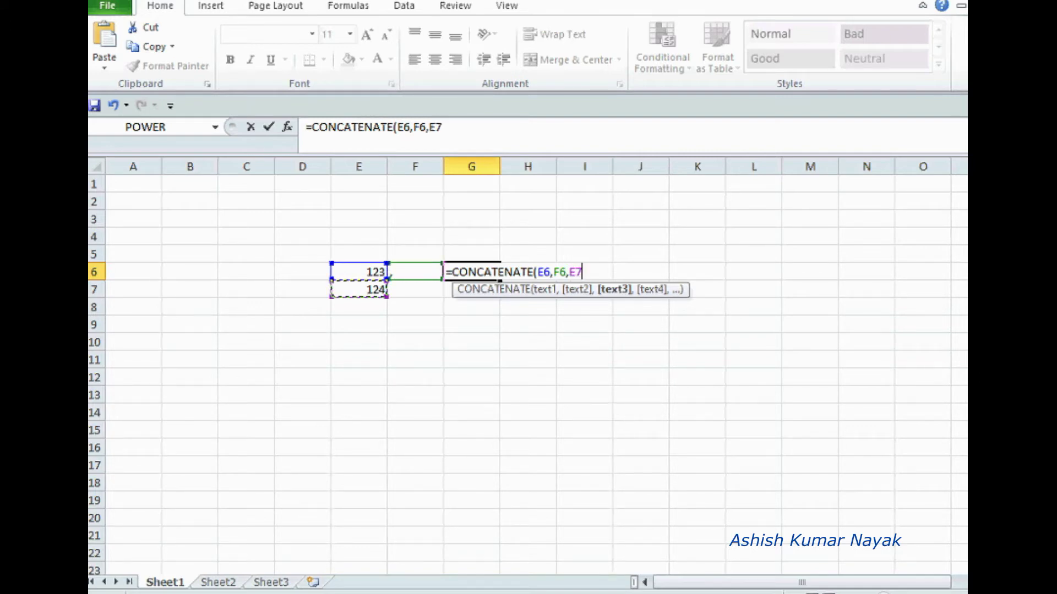
type(")")
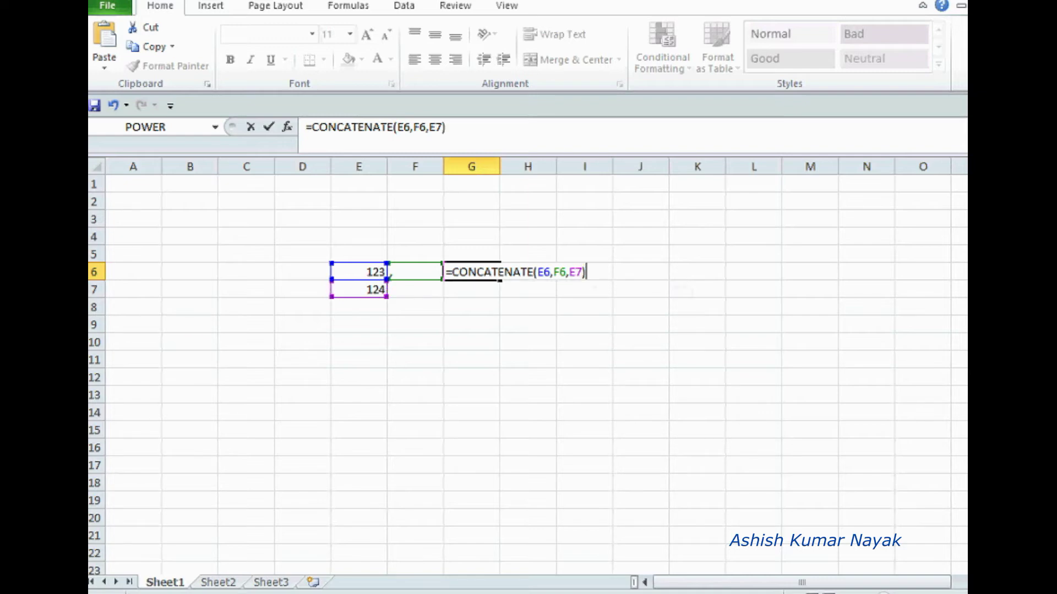
key("Return")
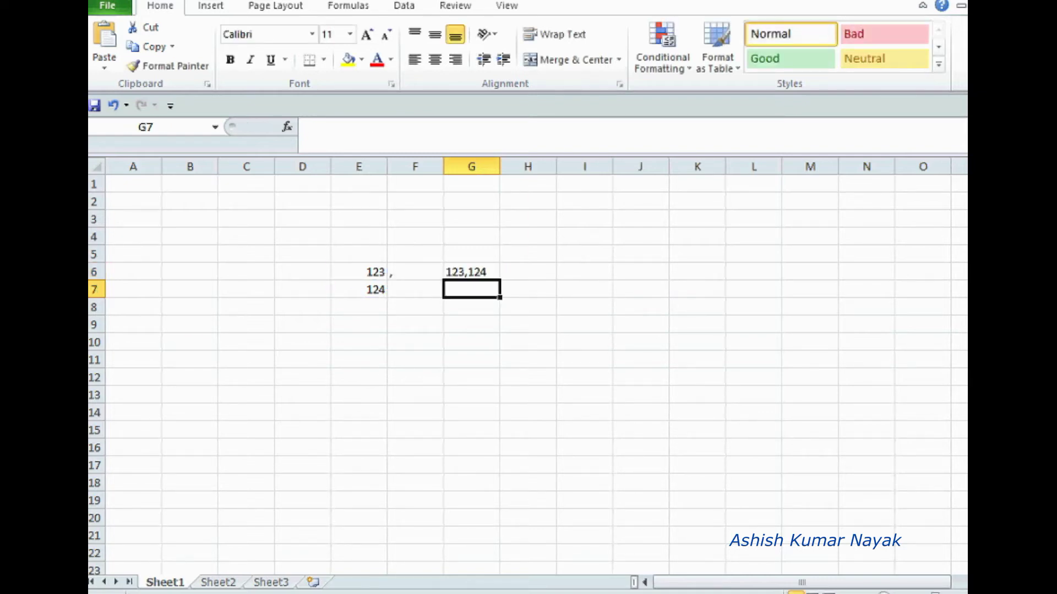
key("Up")
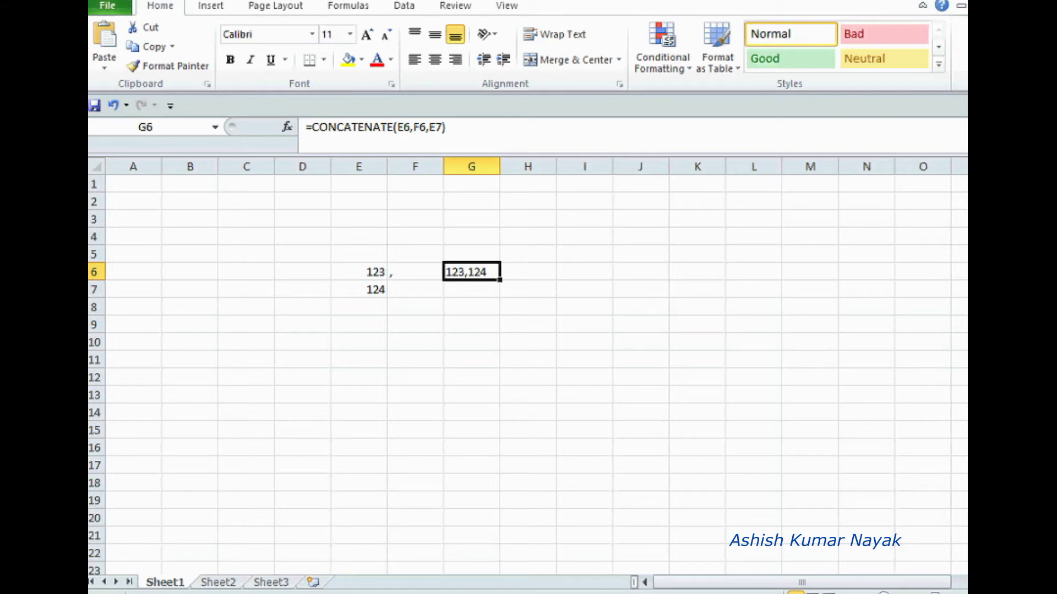
Step: Continue the number series from E6:E7 down column E to beyond row 27
left_click_drag(359, 272, 359, 501)
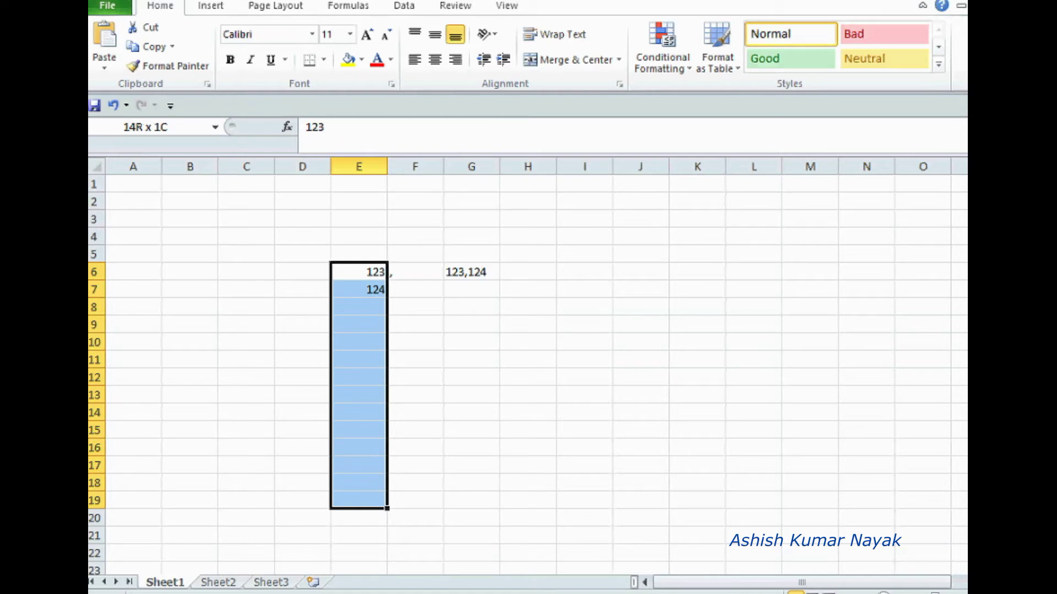
left_click_drag(359, 500, 358, 501)
left_click(387, 272)
key("shift+Down")
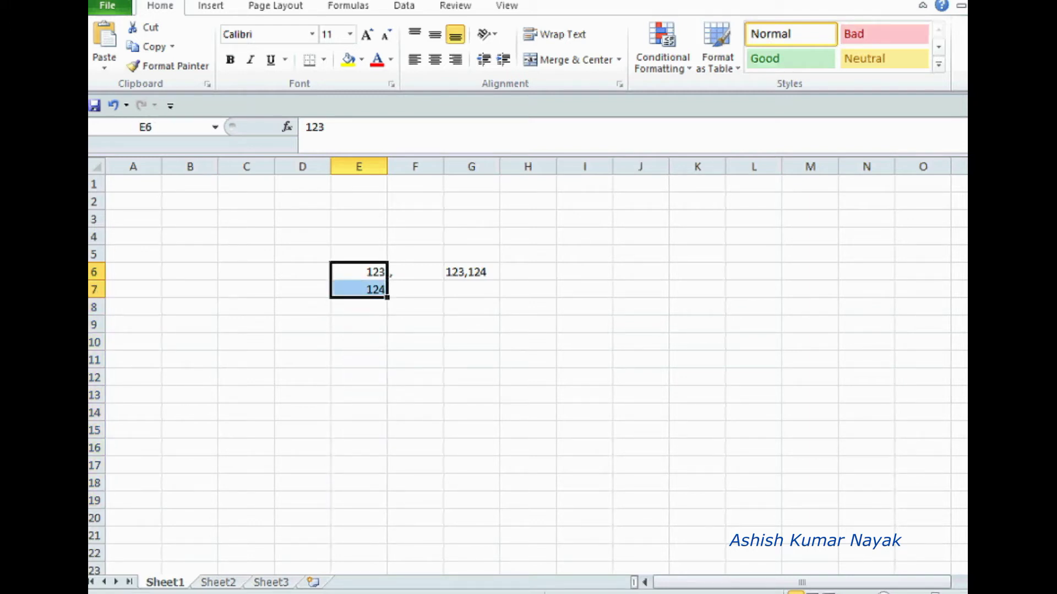
left_click_drag(387, 297, 388, 508)
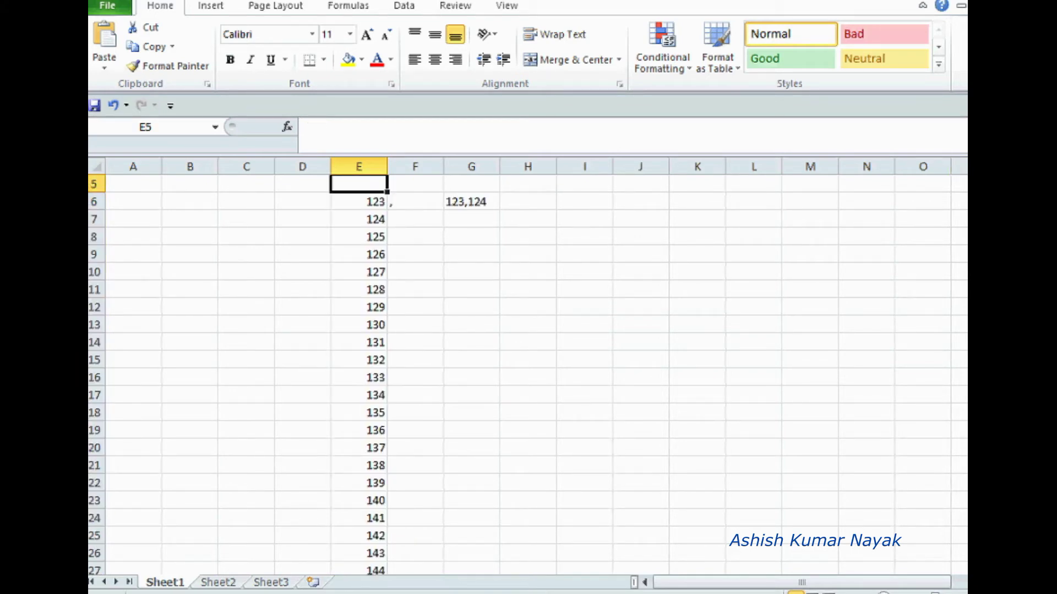
Step: Extend the formula in G6 to =CONCATENATE(E6,F6,E7,F6,E8) and fit column G's width to its contents
scroll(528, 374, "up", 1)
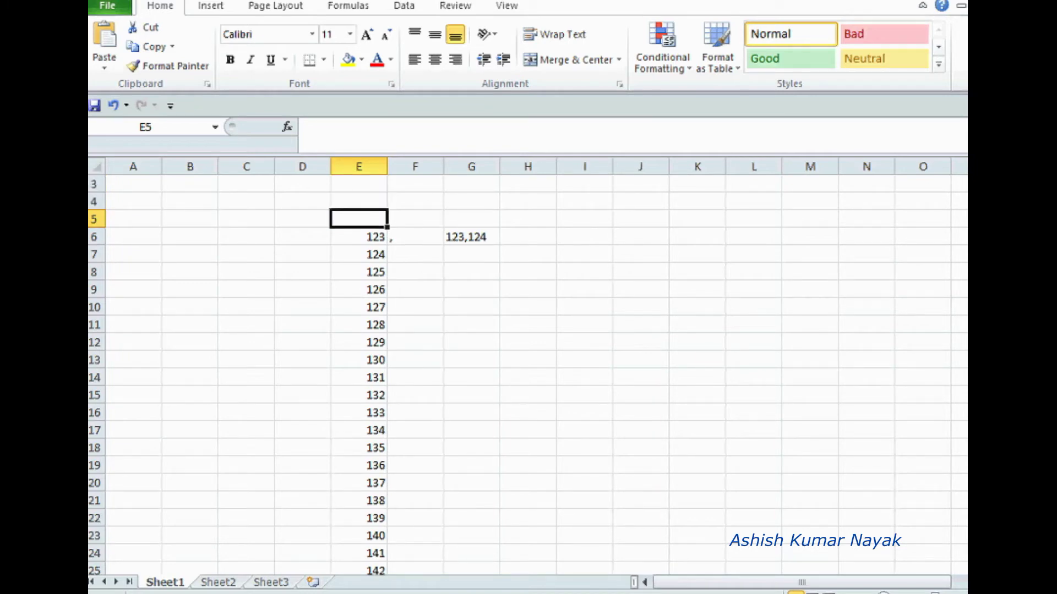
left_click(471, 237)
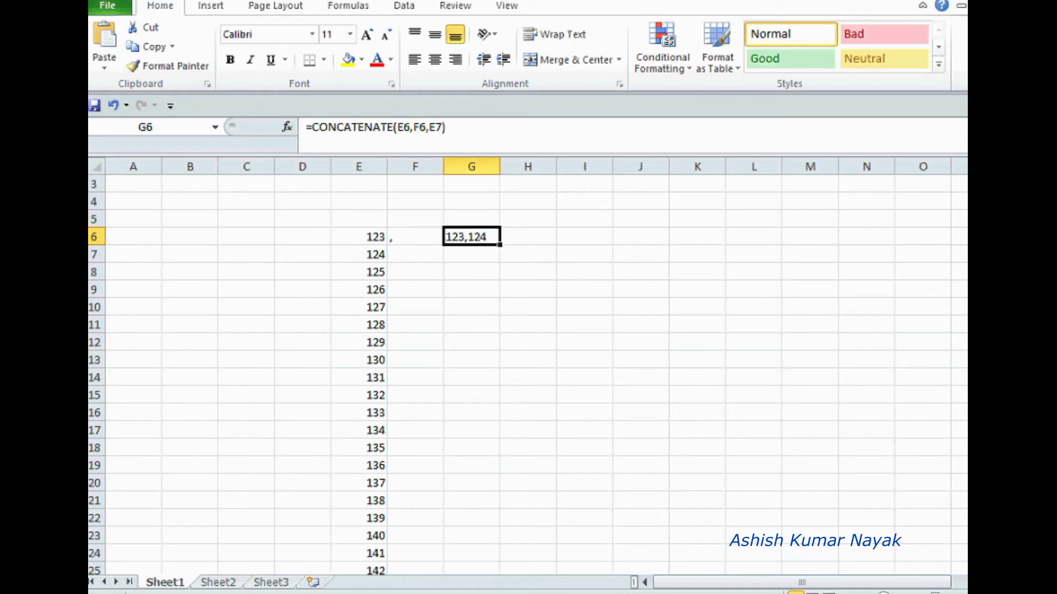
key("ctrl+z")
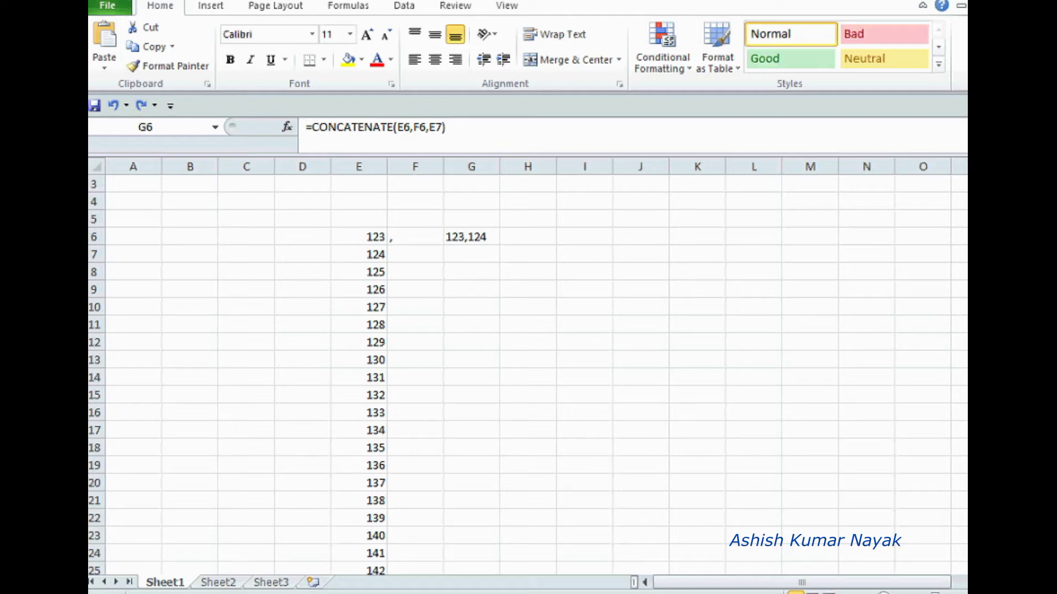
left_click(471, 237)
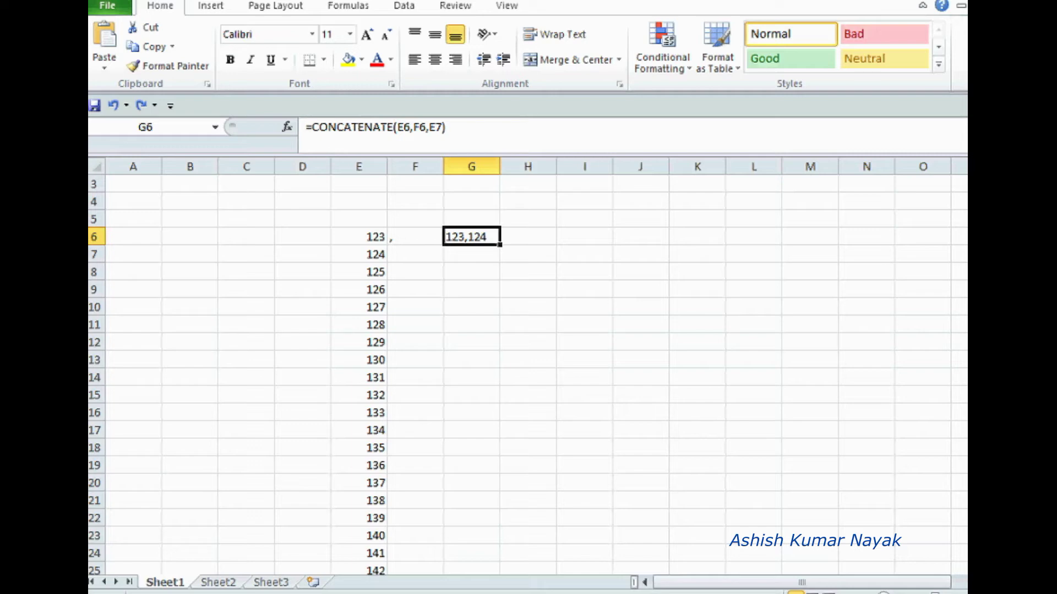
key("F2")
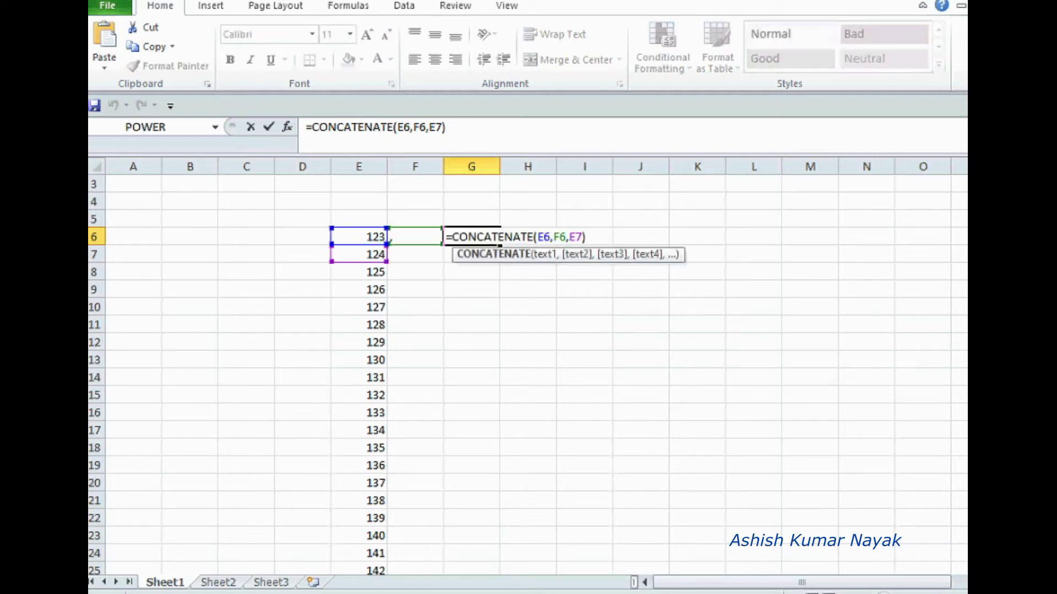
left_click(582, 237)
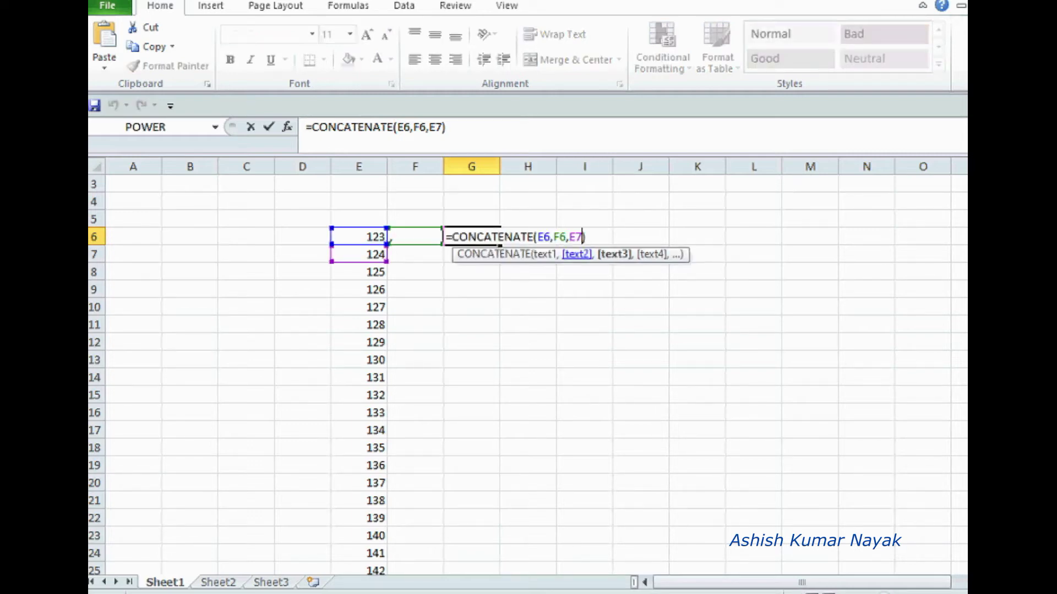
type(",")
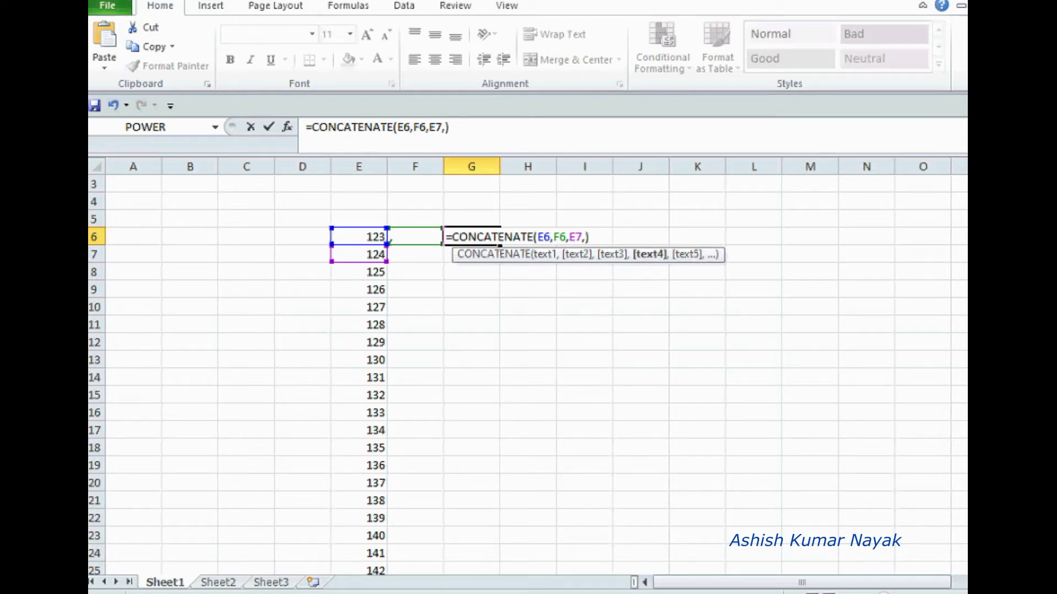
left_click(407, 237)
type(",")
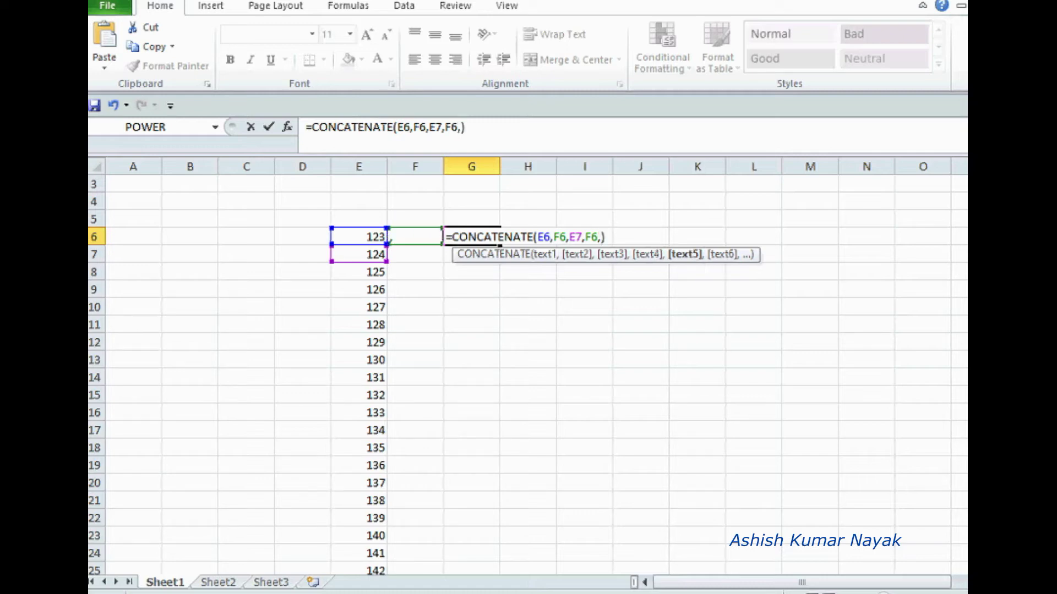
left_click(359, 272)
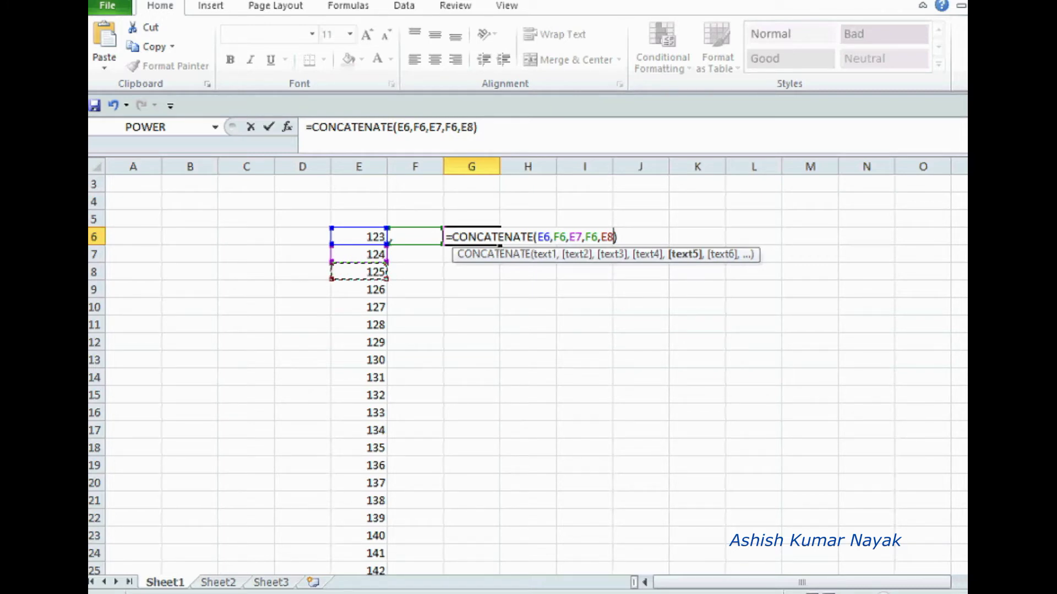
key("Return")
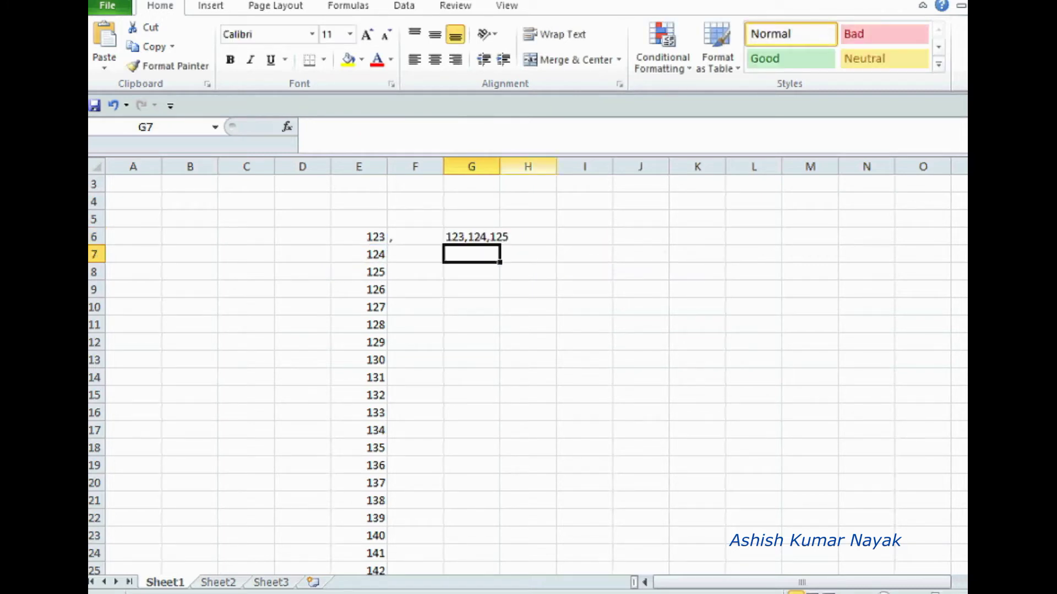
double_click(500, 167)
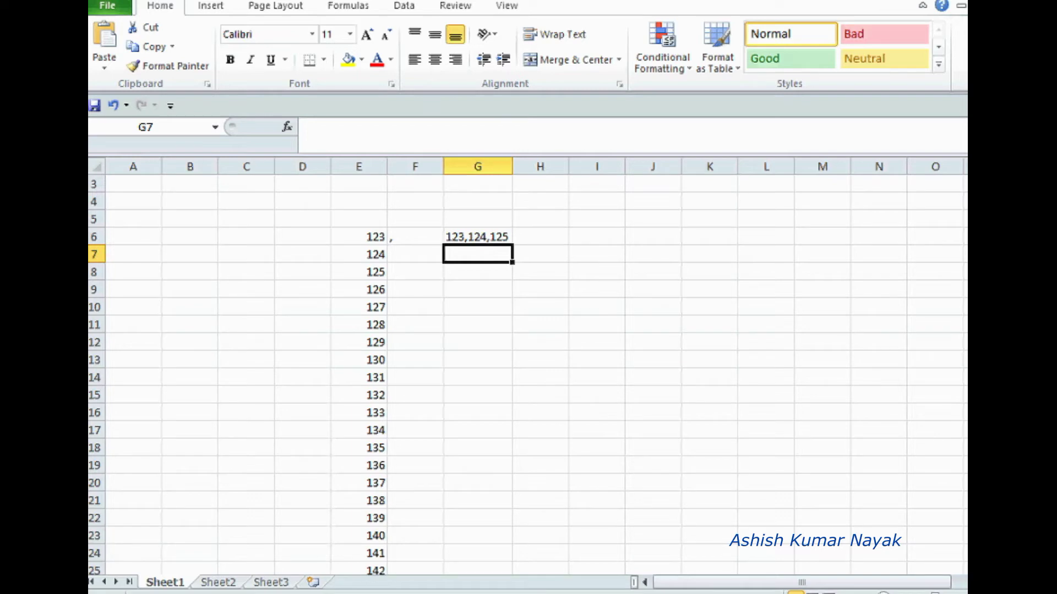
Step: Enter the heading JIRA in cell E4 above the number list
left_click(415, 236)
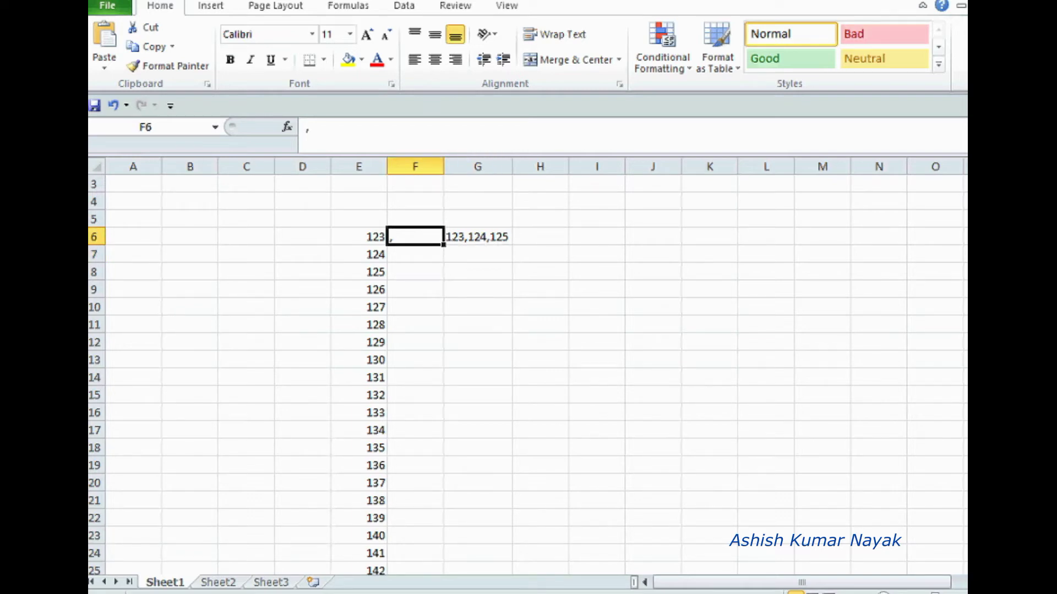
left_click(359, 202)
type("JIRA")
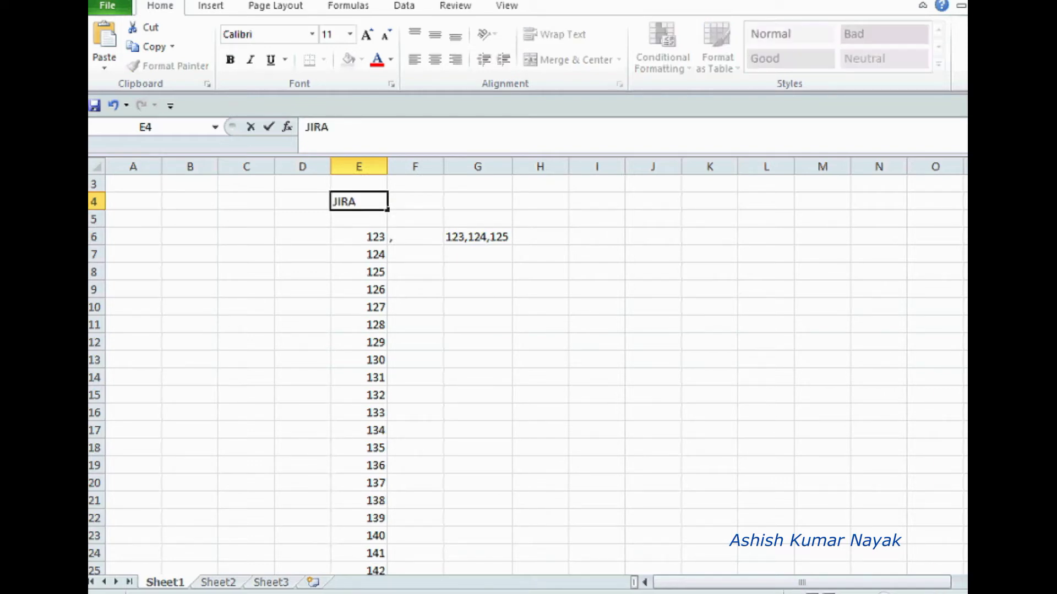
key("Return")
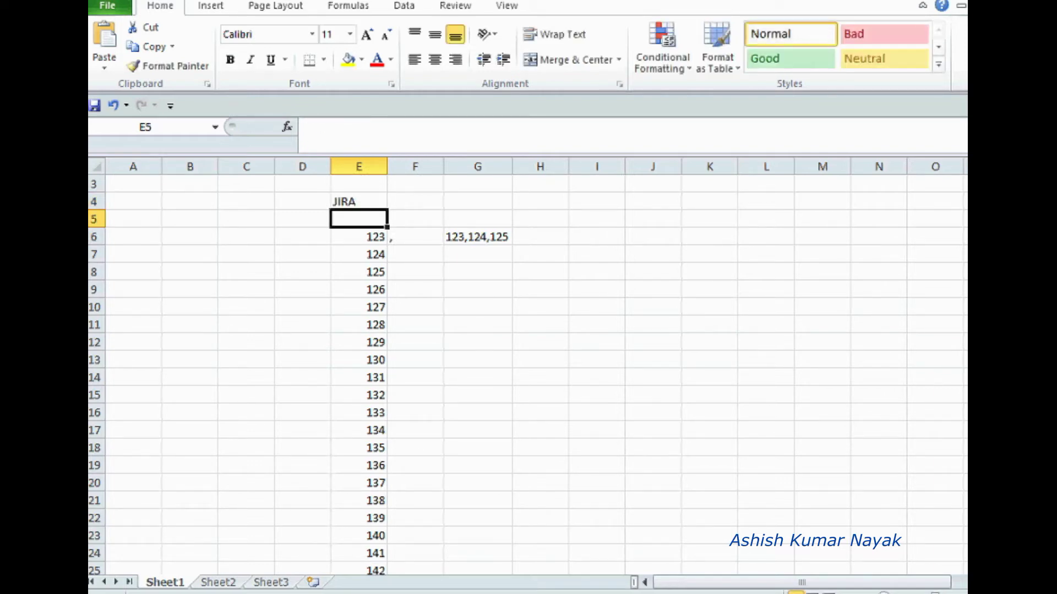
left_click(359, 201)
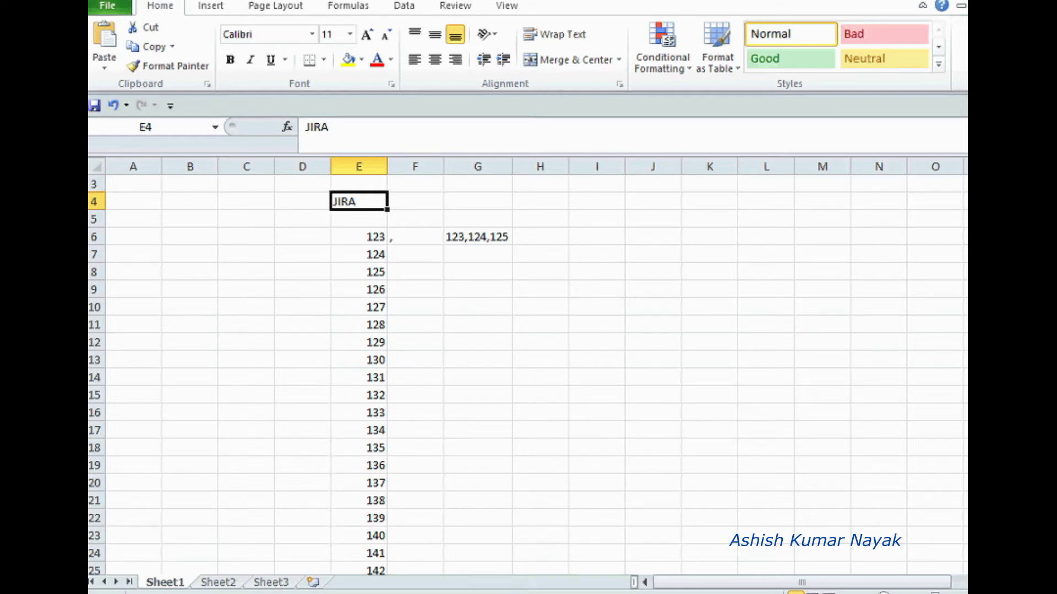
Step: Enter the sample text 123 OR 124 OR 125 in cell G4 and fit column G's width to its contents
left_click(477, 201)
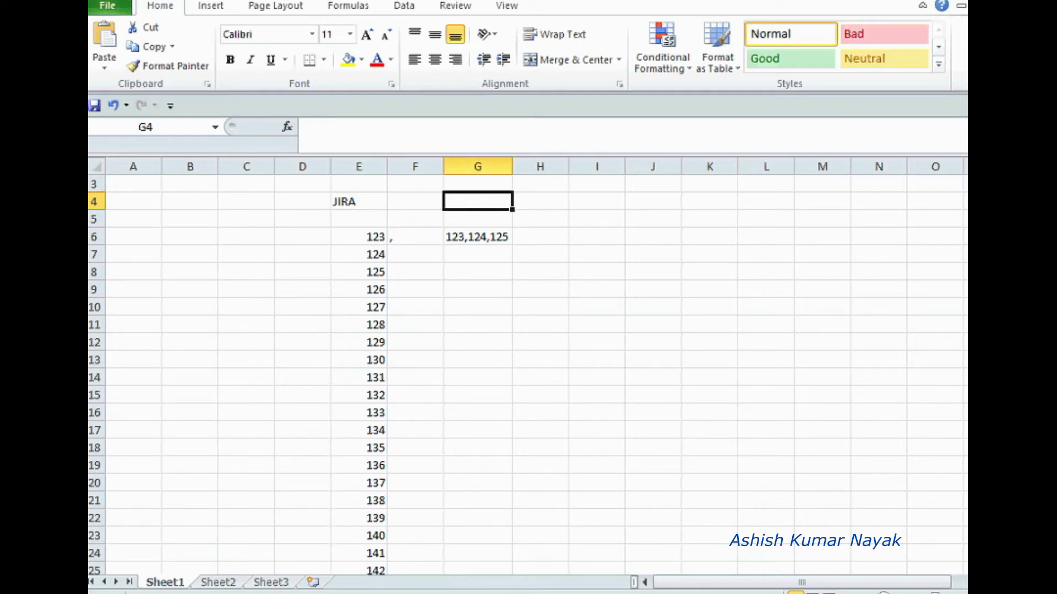
type("123")
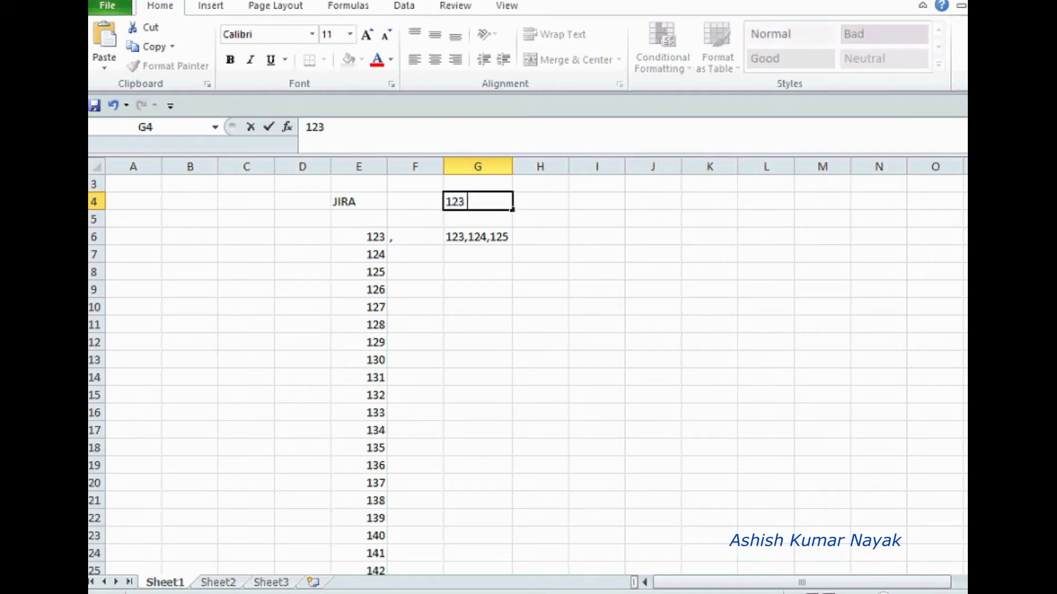
type(" OR 124 OR 125")
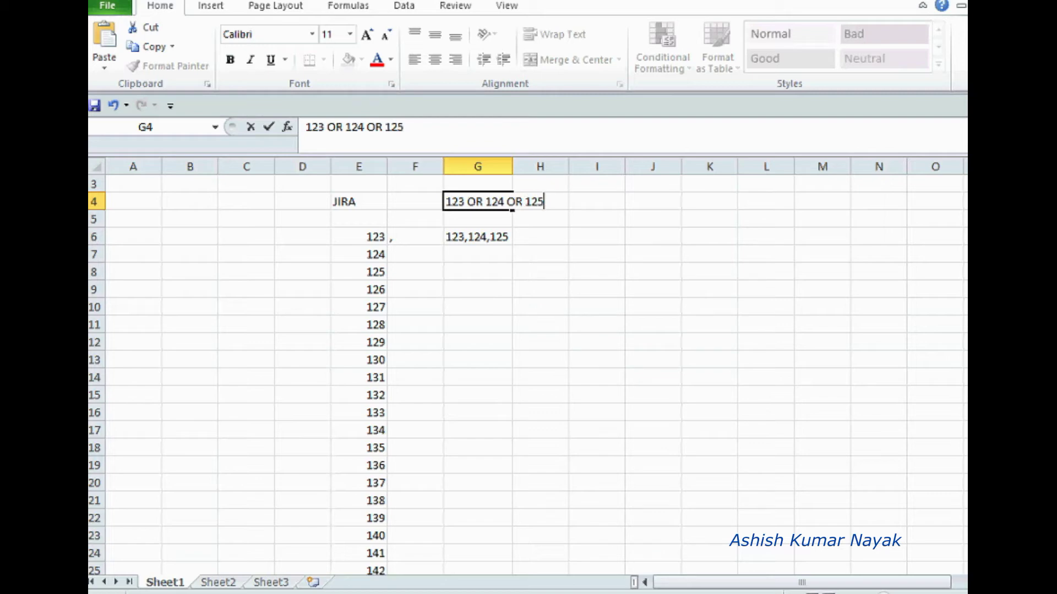
key("Tab")
left_click(477, 202)
double_click(512, 167)
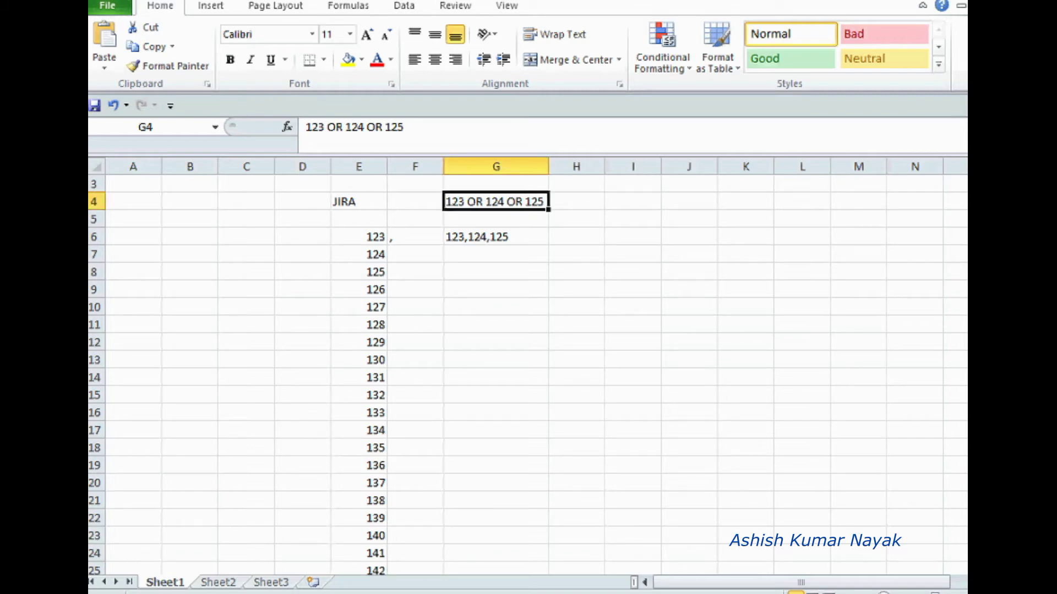
Step: Enter the label Defect Ids in cell F4 and fit column F's width to its contents
left_click(415, 202)
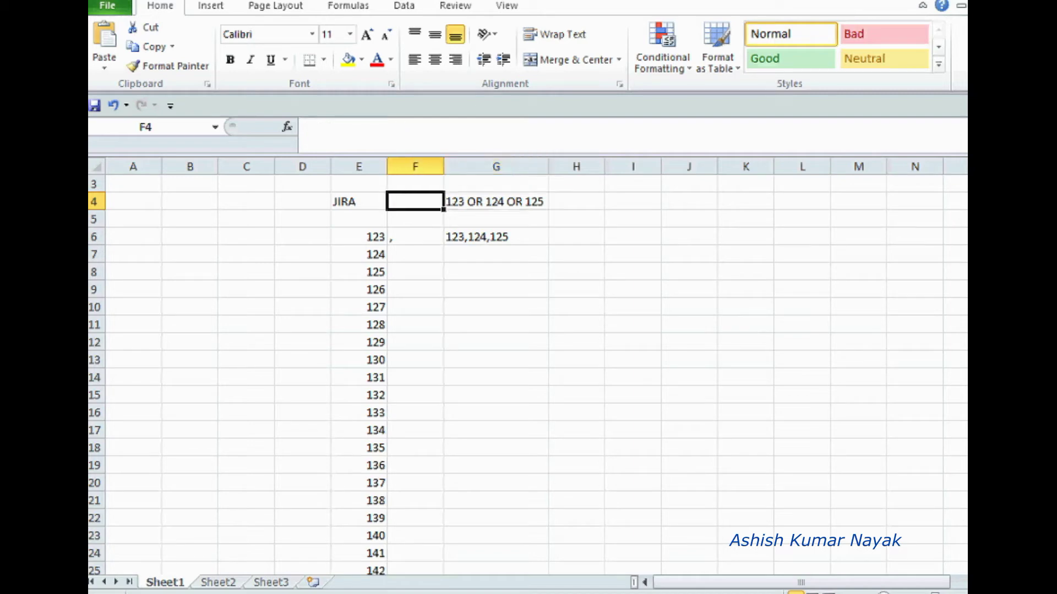
type("Defect")
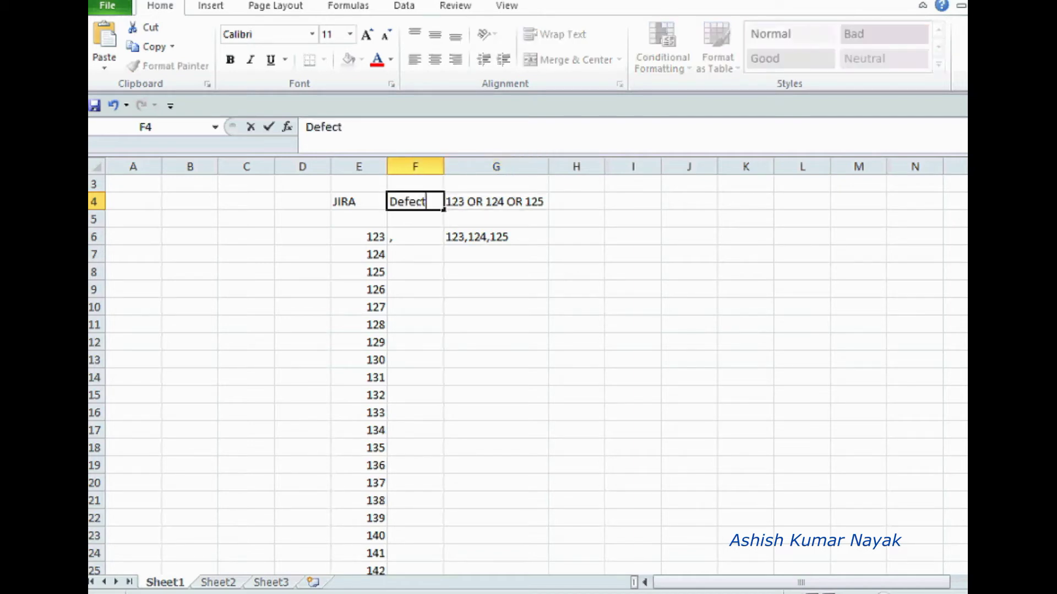
type(" Ids")
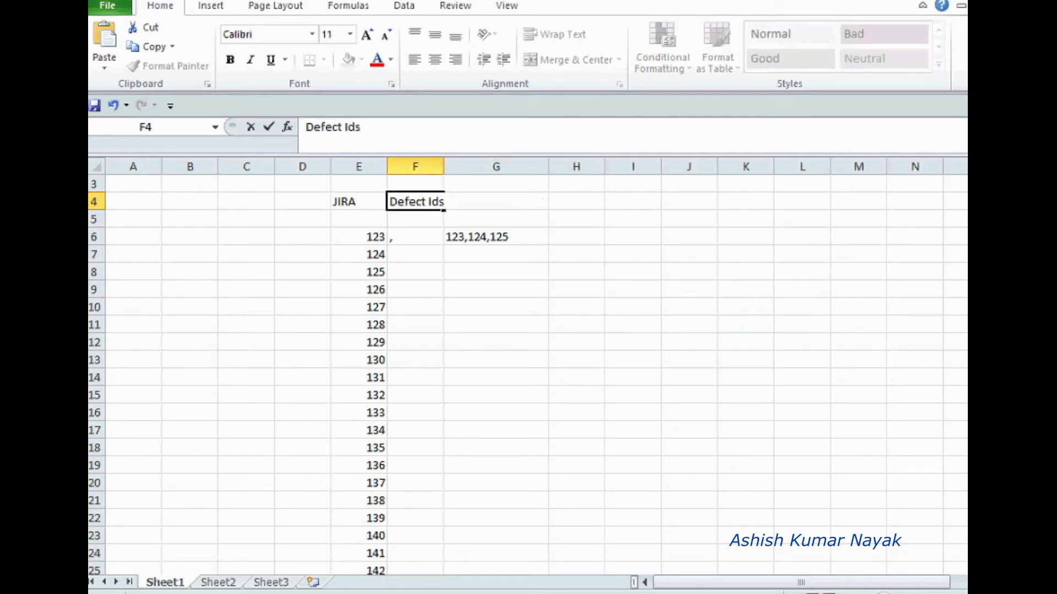
key("Return")
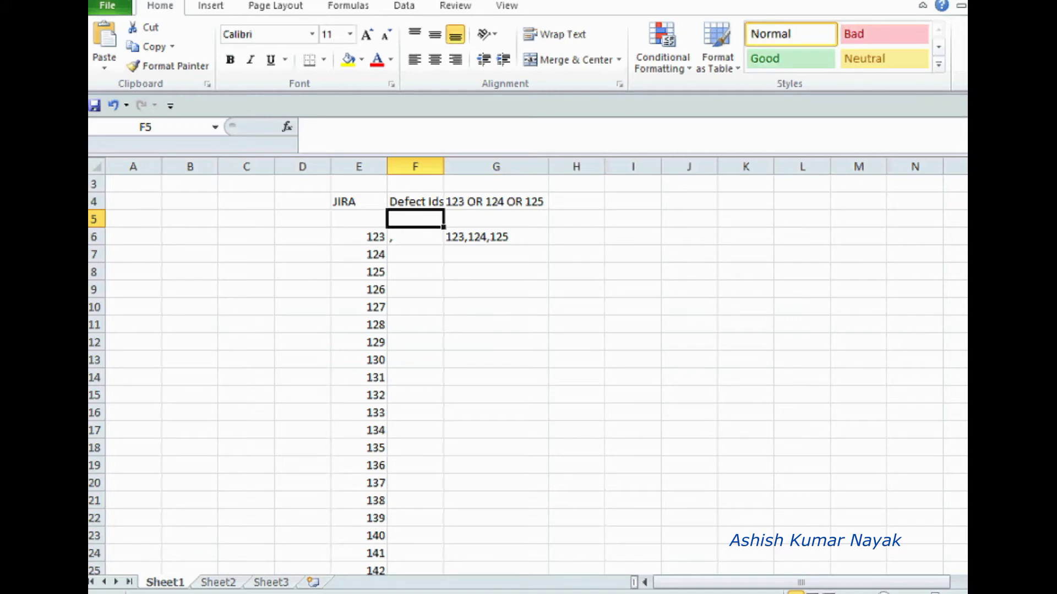
double_click(445, 167)
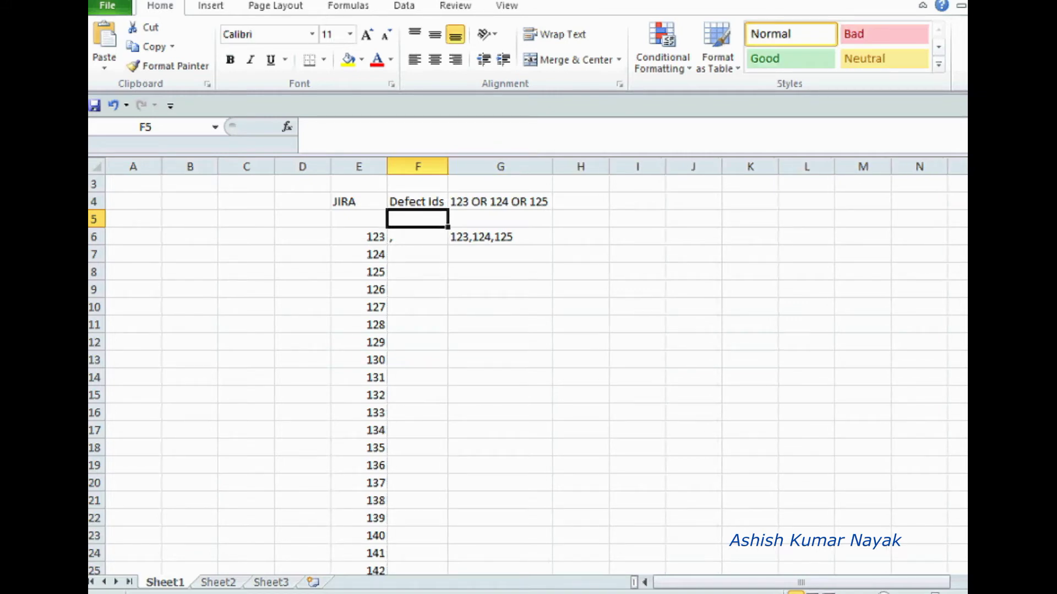
left_click(499, 202)
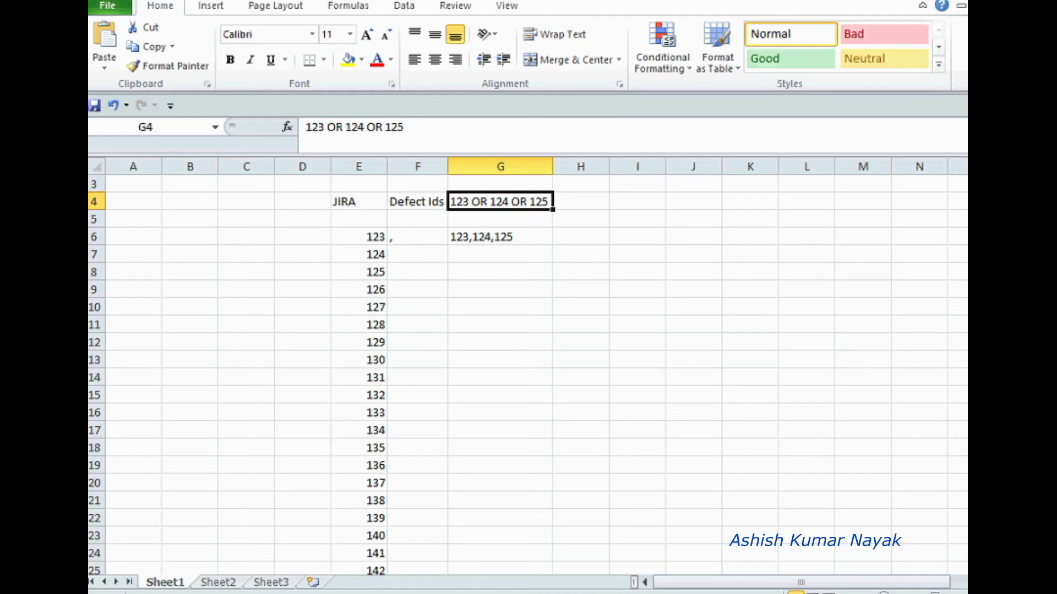
left_click(417, 236)
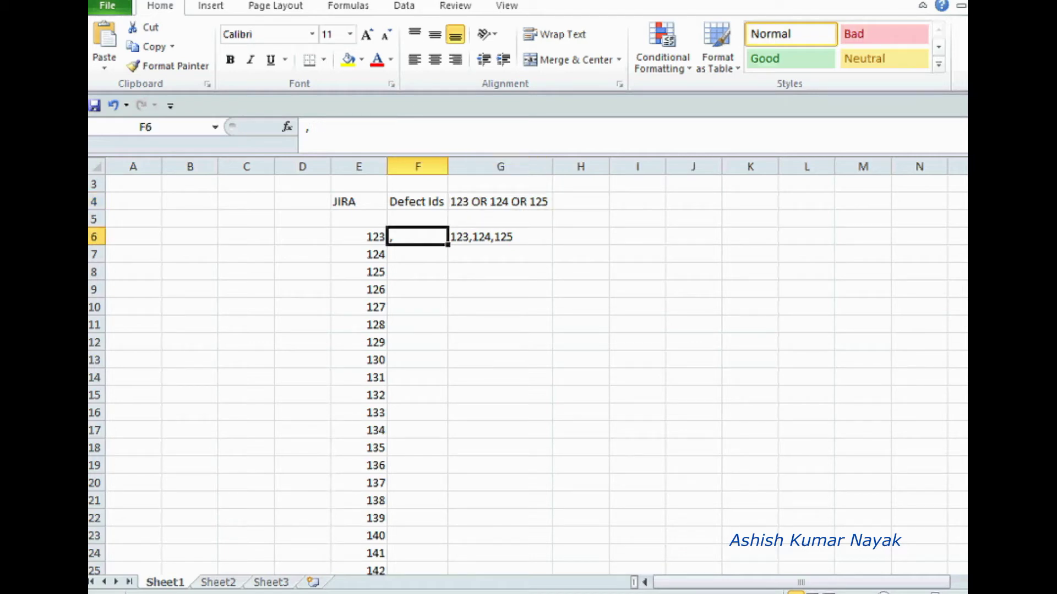
left_click(417, 167)
left_click(417, 237)
left_click(94, 202)
key("ctrl+c")
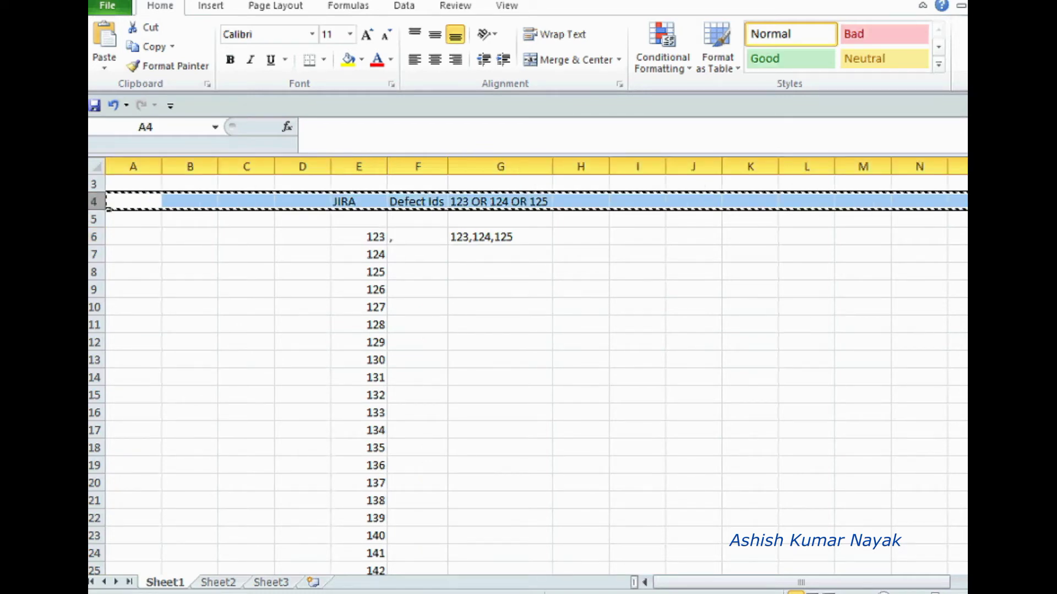
Step: Move the contents of E4:G4 to A4:C4 and fit column C's width to its contents
left_click_drag(352, 201, 544, 201)
key("ctrl+c")
left_click(133, 201)
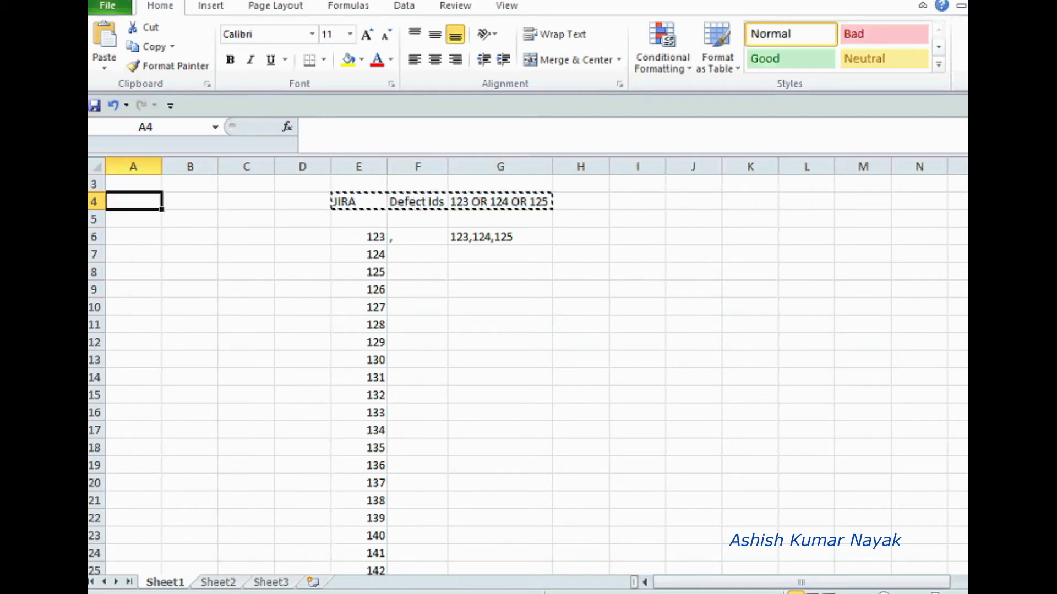
key("ctrl+v")
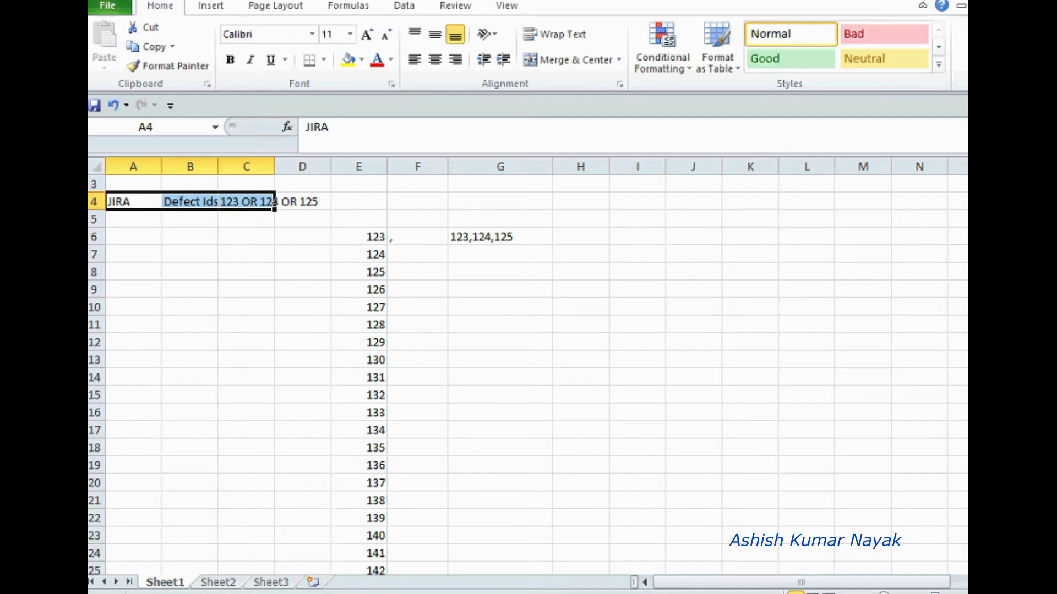
double_click(275, 167)
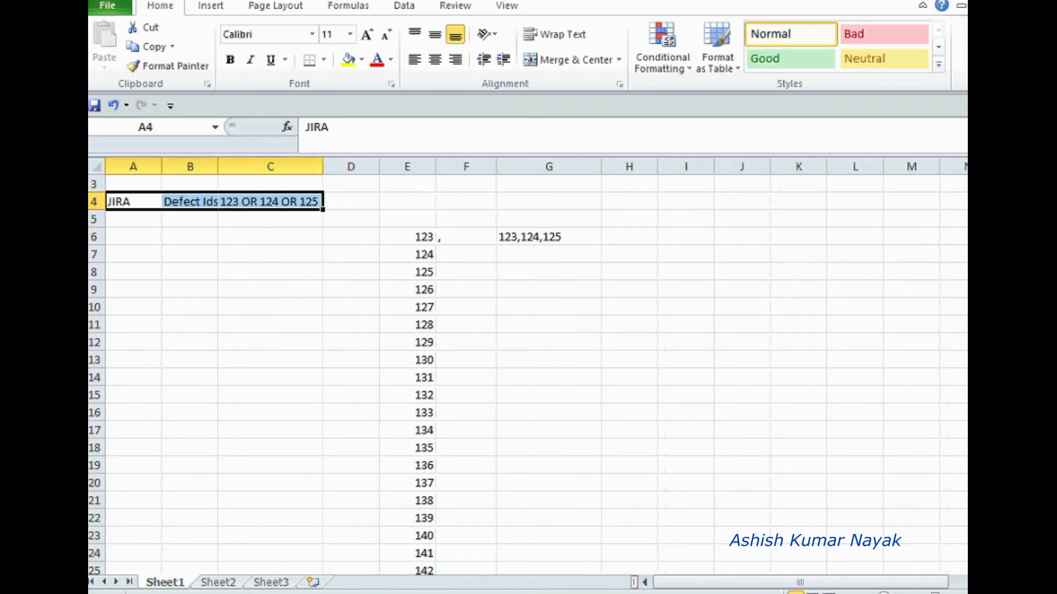
left_click(351, 254)
Step: Replace the comma separator in cell F6 with the word OR, with a space before and after it
left_click(466, 237)
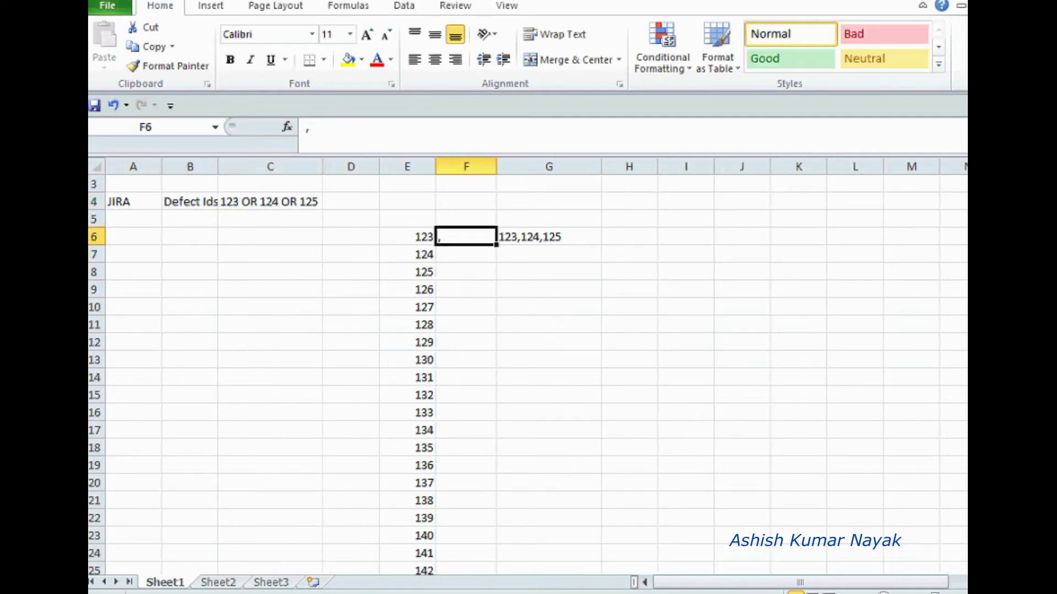
key("BackSpace")
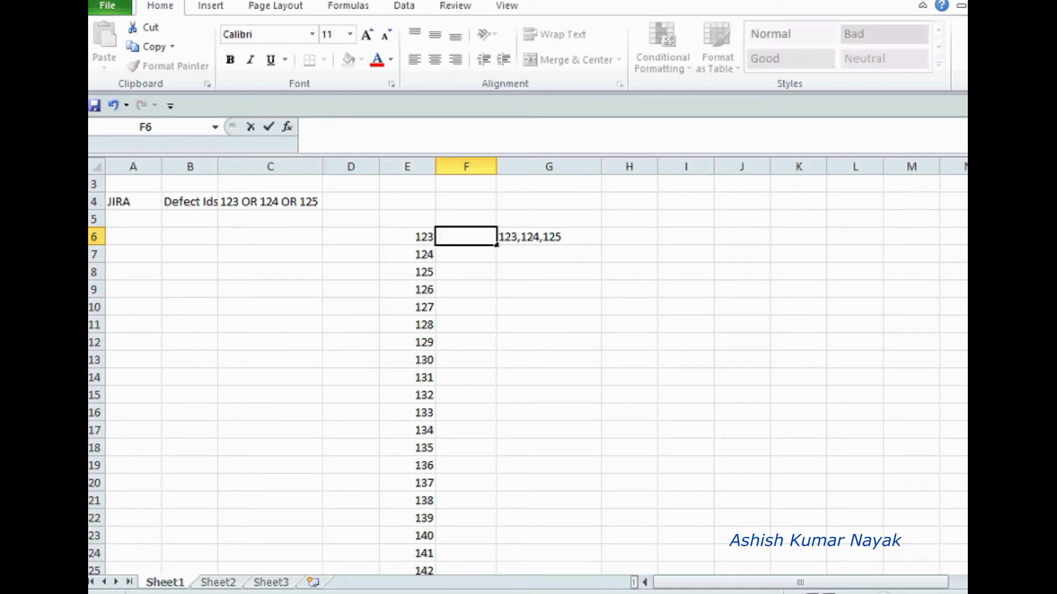
type("OR")
key("Return")
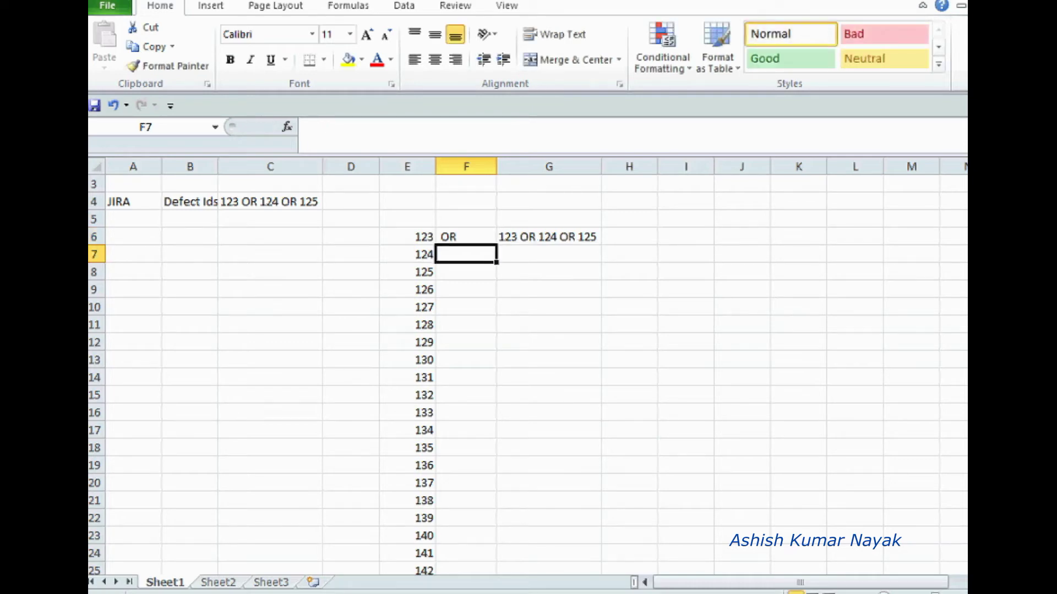
Step: Replace the formula in cell G6 with =CONCATENATE(E6,F6) to join only the first number and its separator
left_click(548, 236)
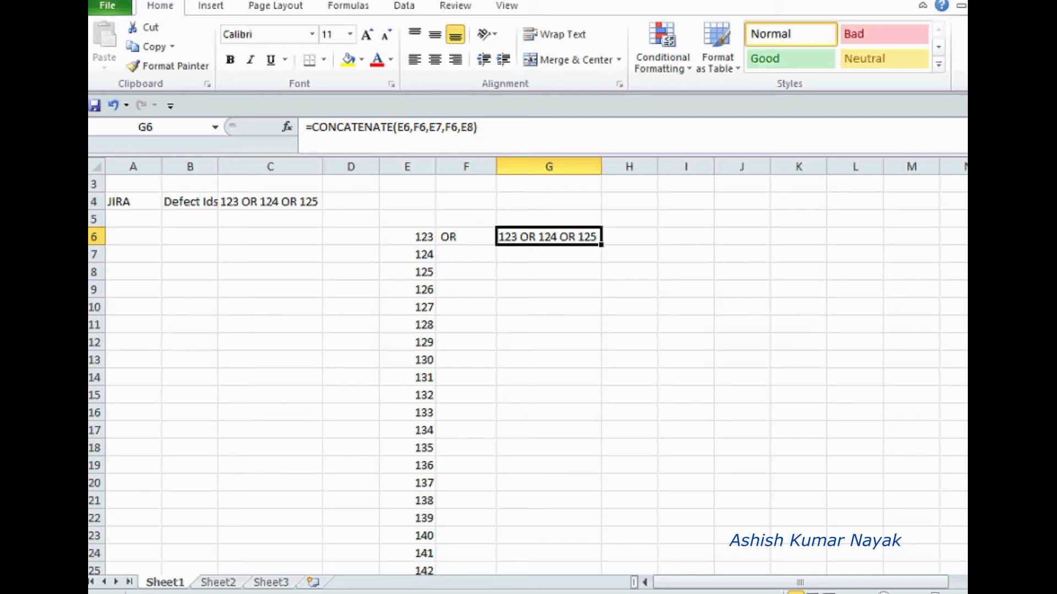
type("=con")
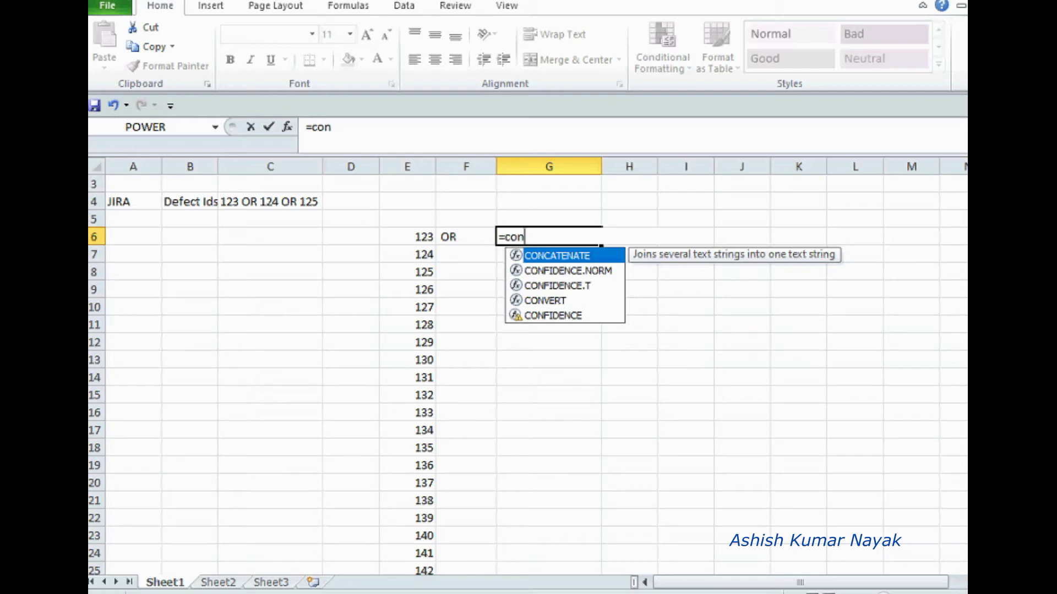
key("Tab")
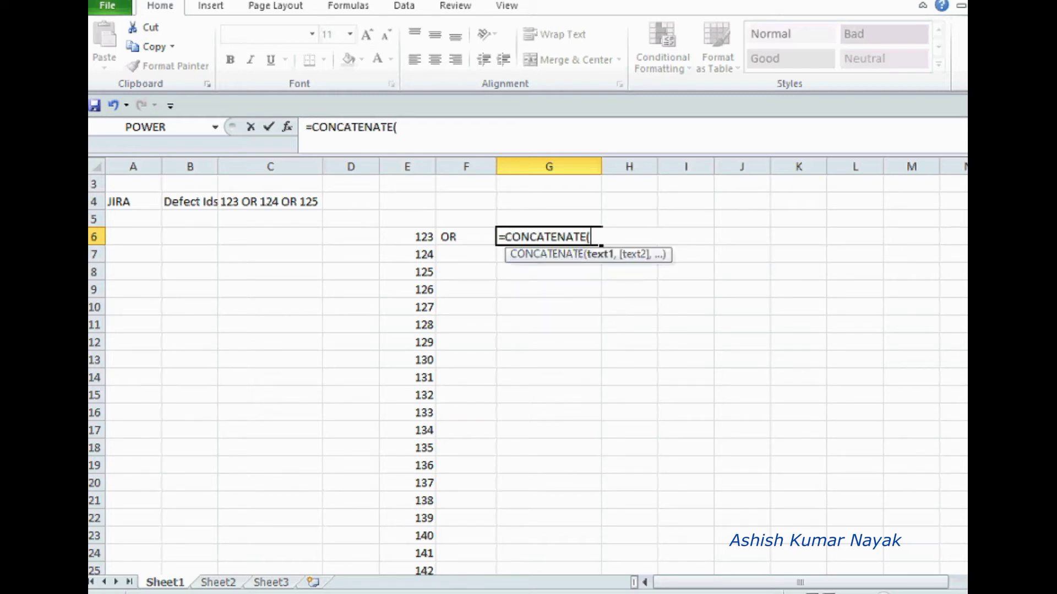
left_click(407, 237)
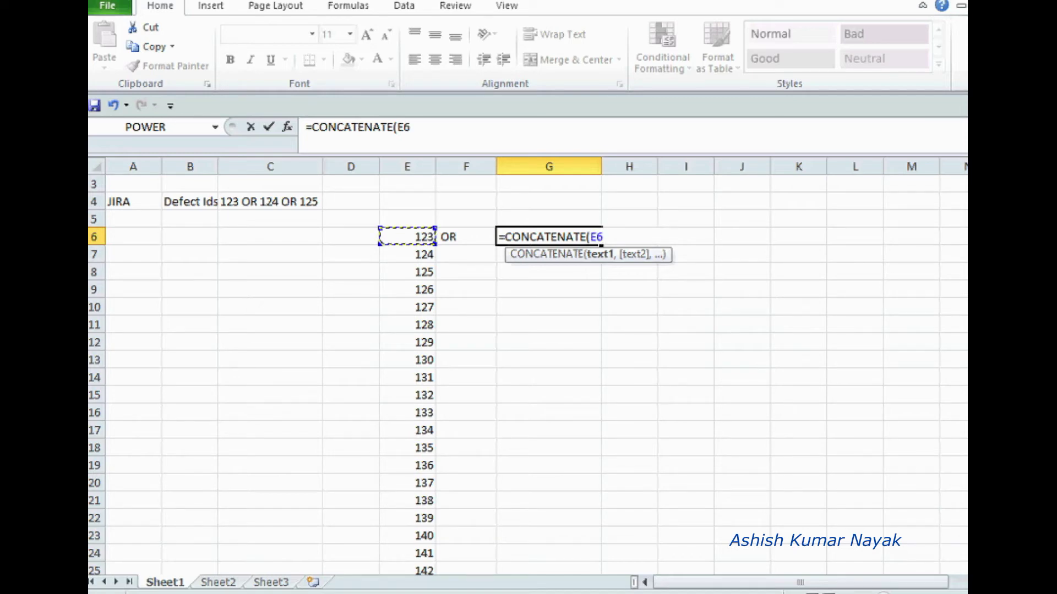
type(",")
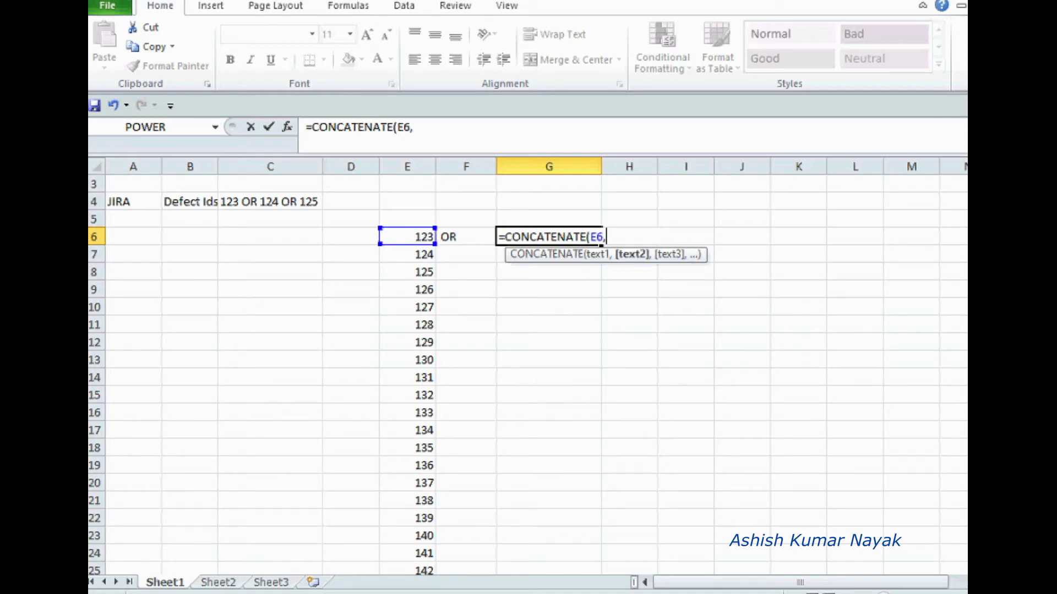
left_click(466, 237)
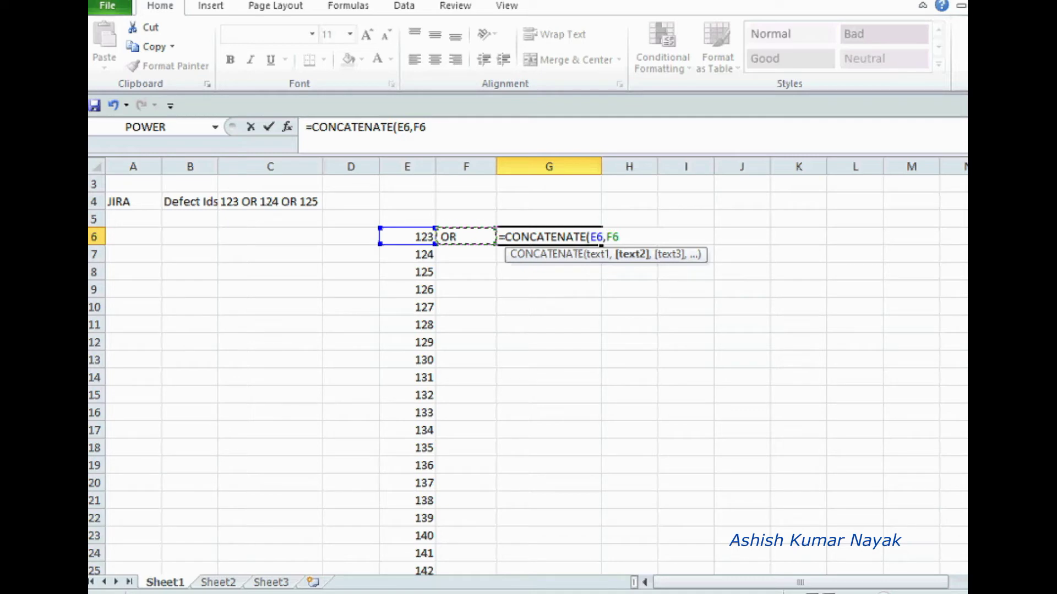
type(")")
key("Return")
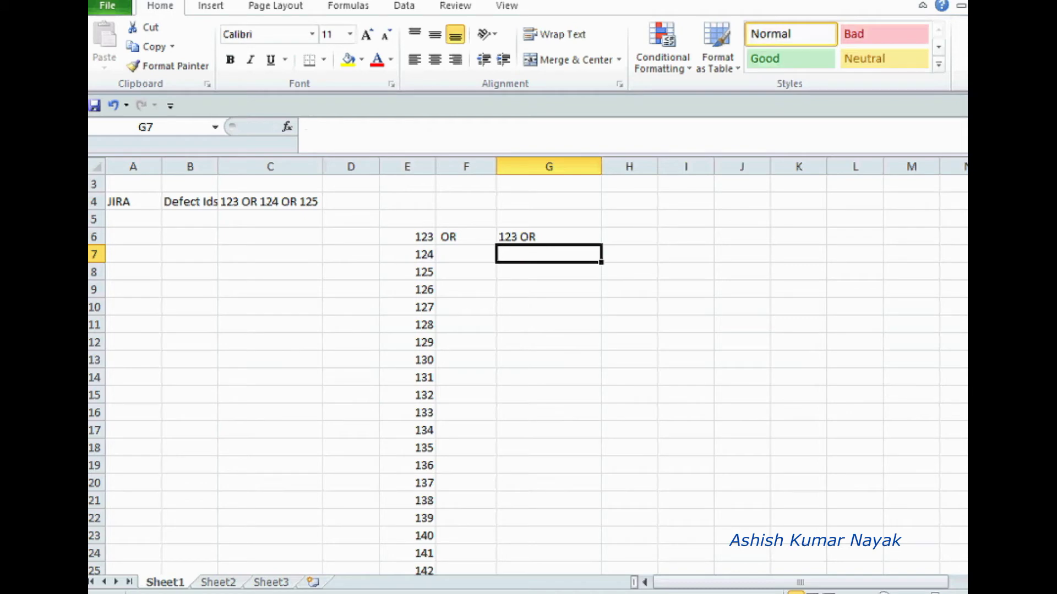
left_click(549, 237)
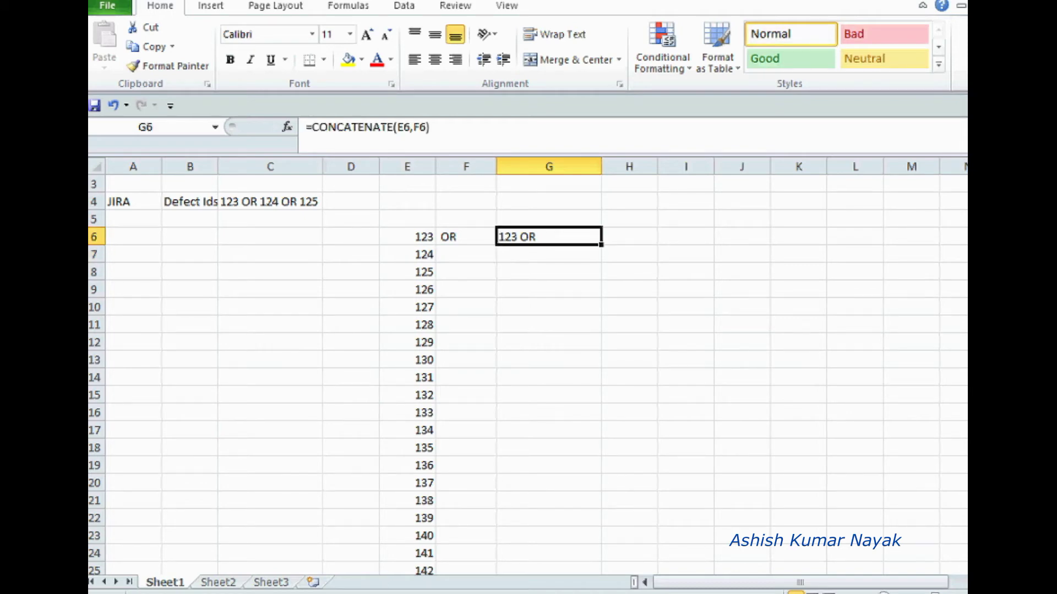
Step: Copy the OR separator from F6 down column F to row 279, where the number list ends
left_click(466, 236)
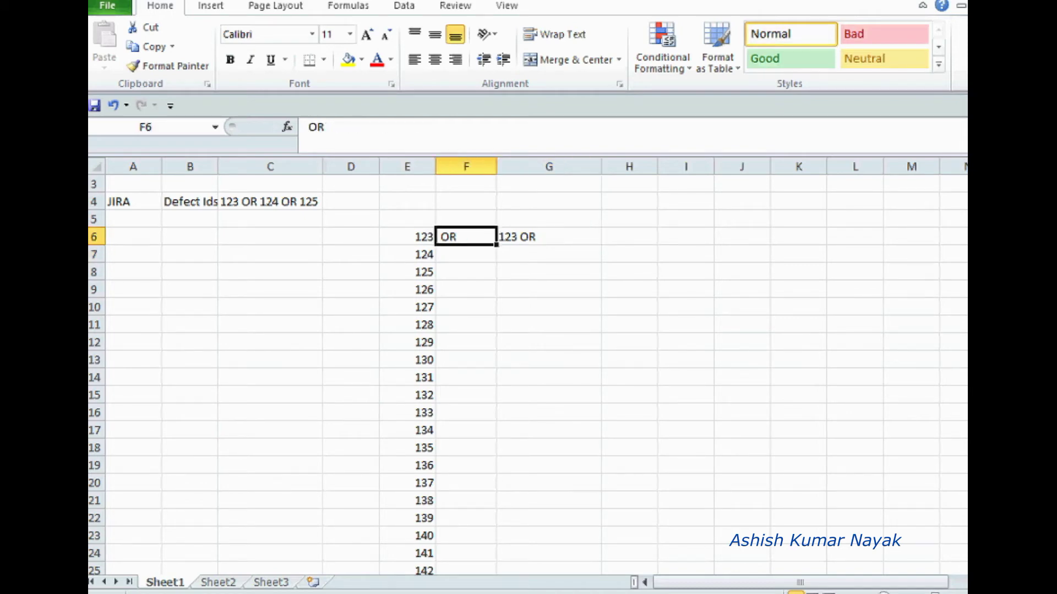
key("ctrl+c")
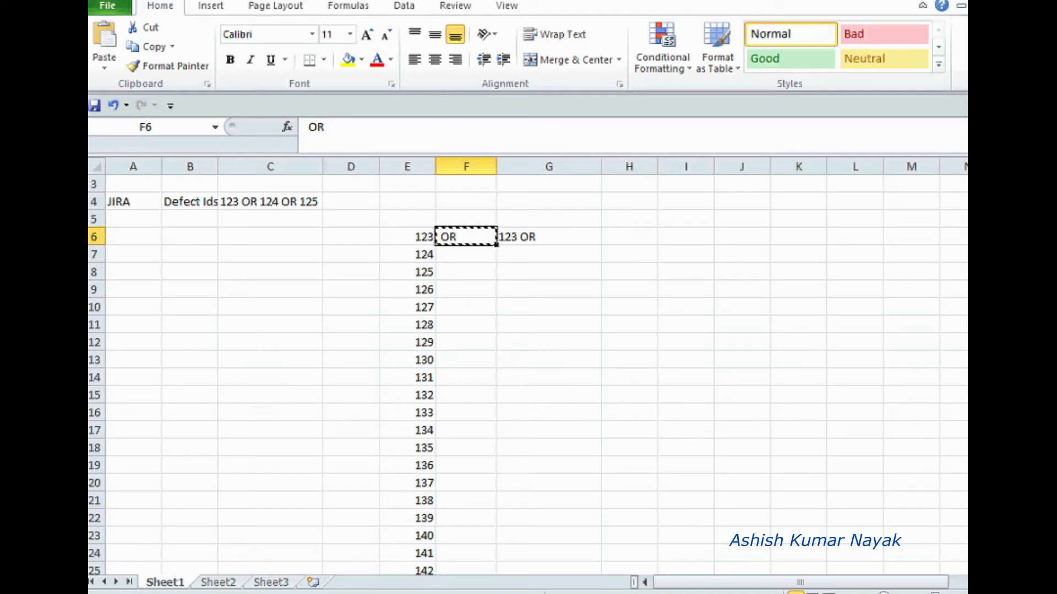
mouse_move(983, 196)
left_mouse_down()
mouse_move(983, 231)
mouse_move(982, 210)
left_mouse_up()
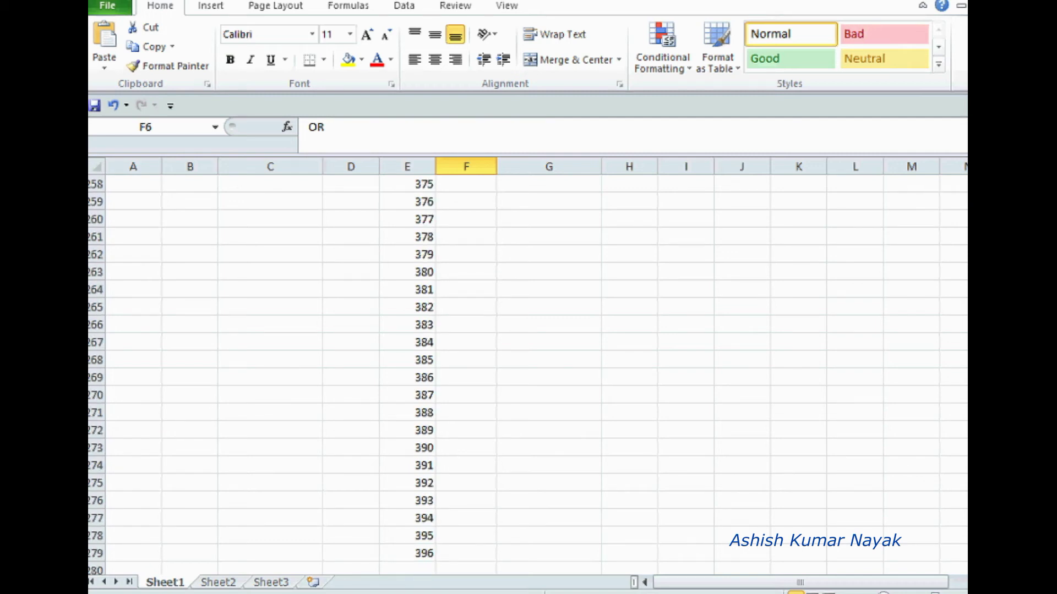
left_click(467, 554, "shift")
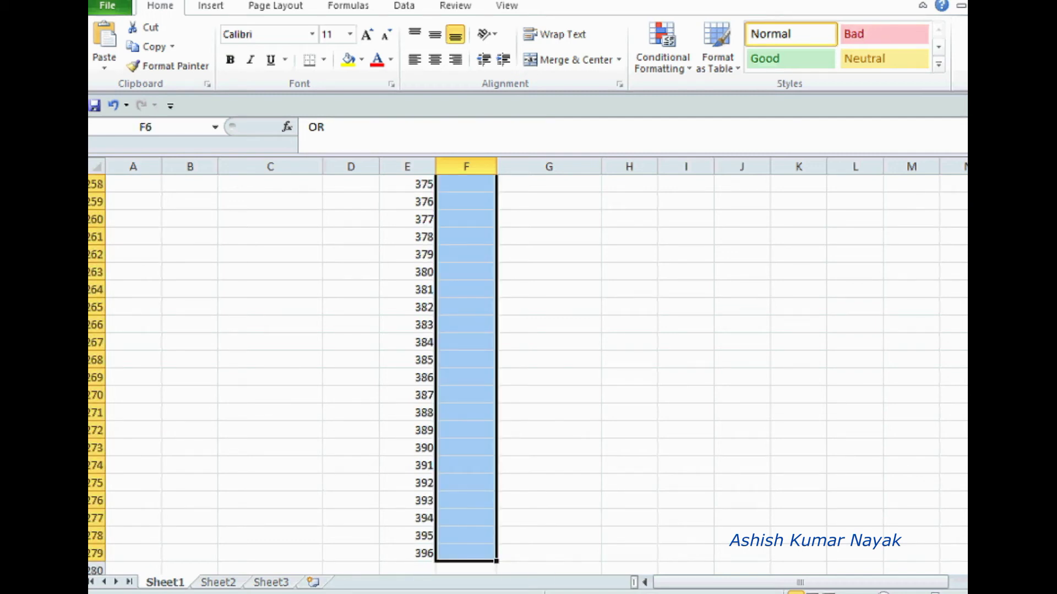
key("ctrl+v")
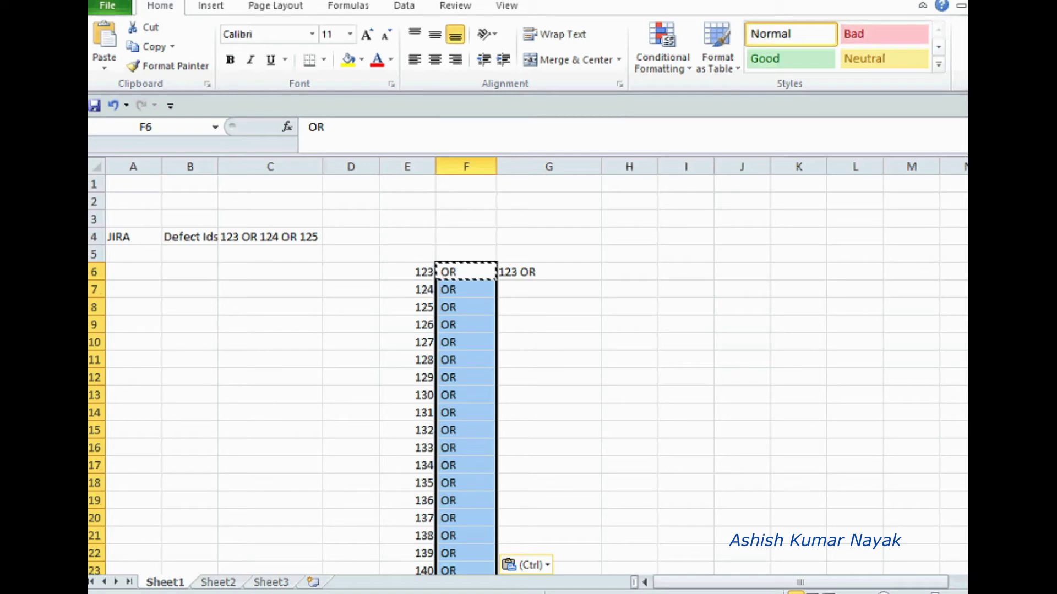
Step: Fill the CONCATENATE formula from G6 down column G alongside the number list
left_click(548, 272)
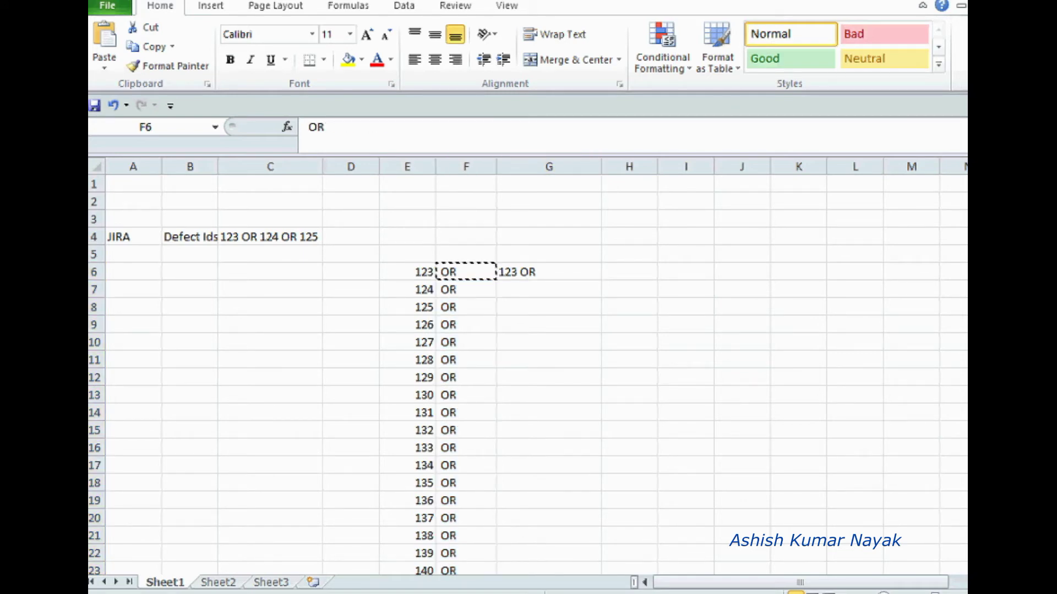
left_click(466, 272)
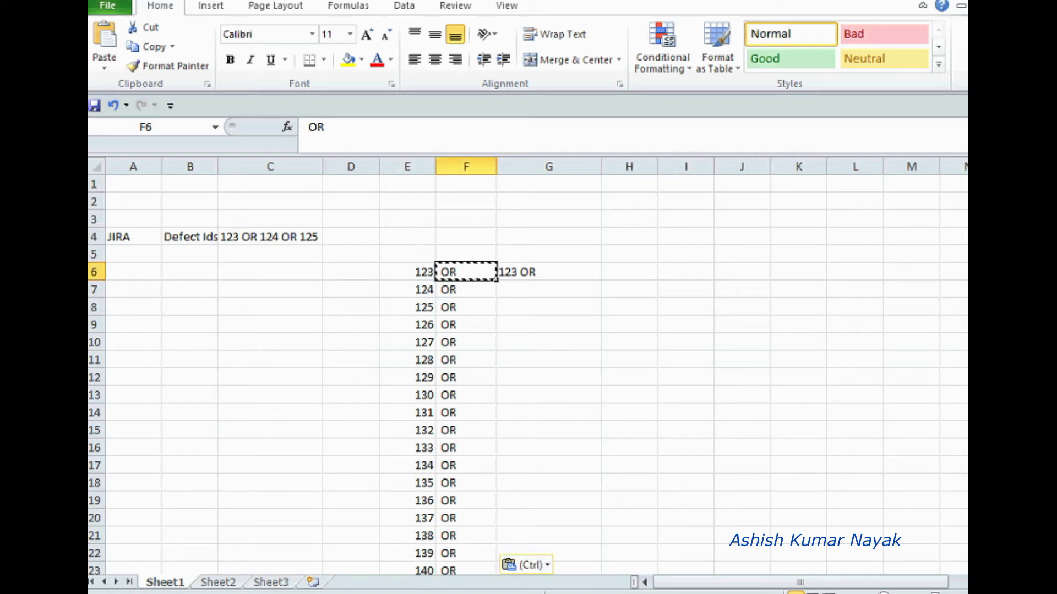
left_click(549, 272)
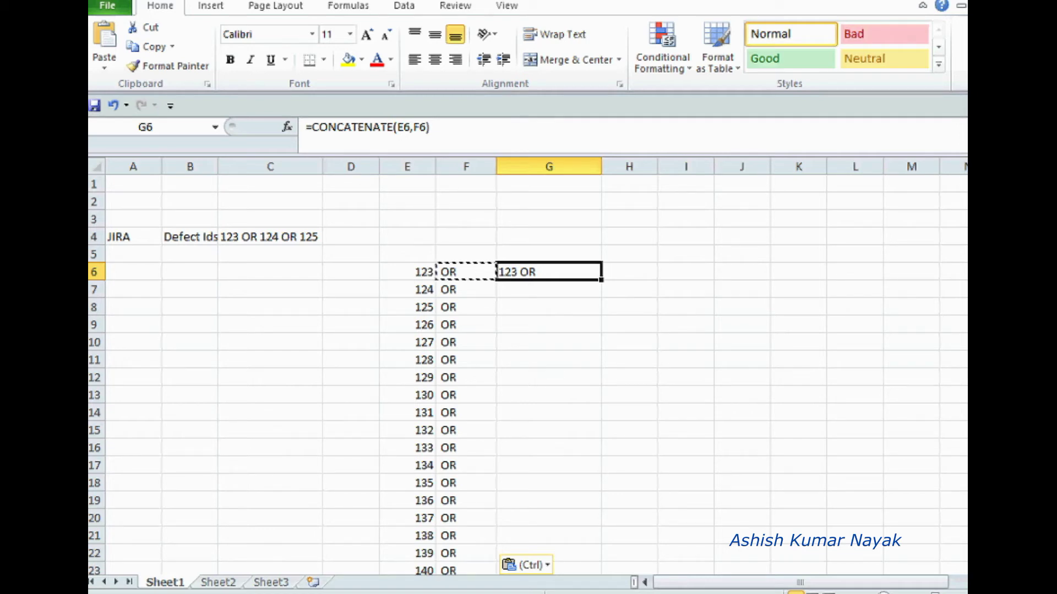
double_click(601, 280)
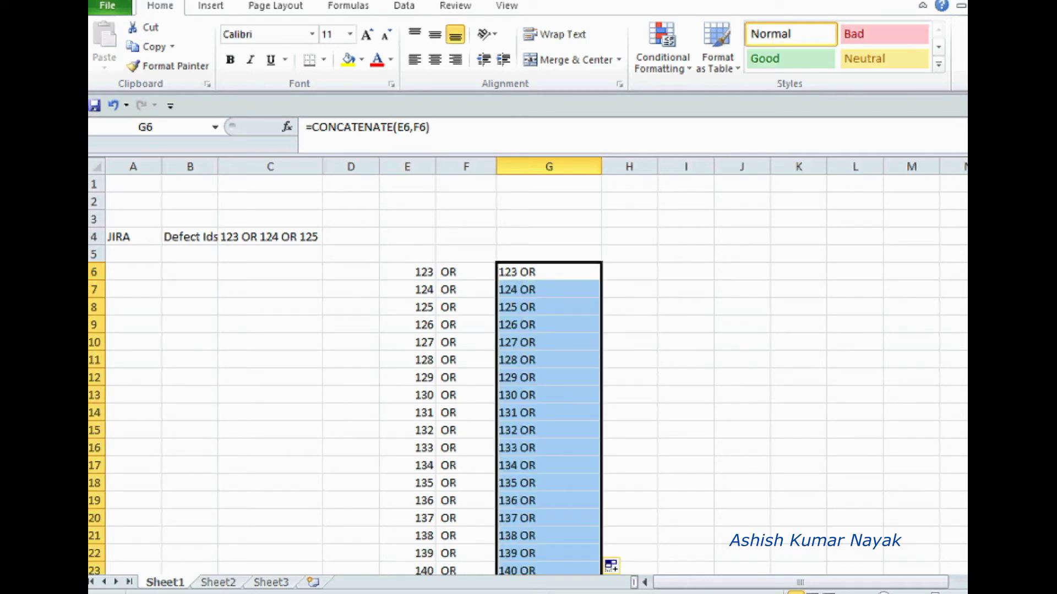
Step: Check the joined number-and-OR values and their formulas at the end of column G, in rows 276 and 277
left_click_drag(977, 201, 976, 442)
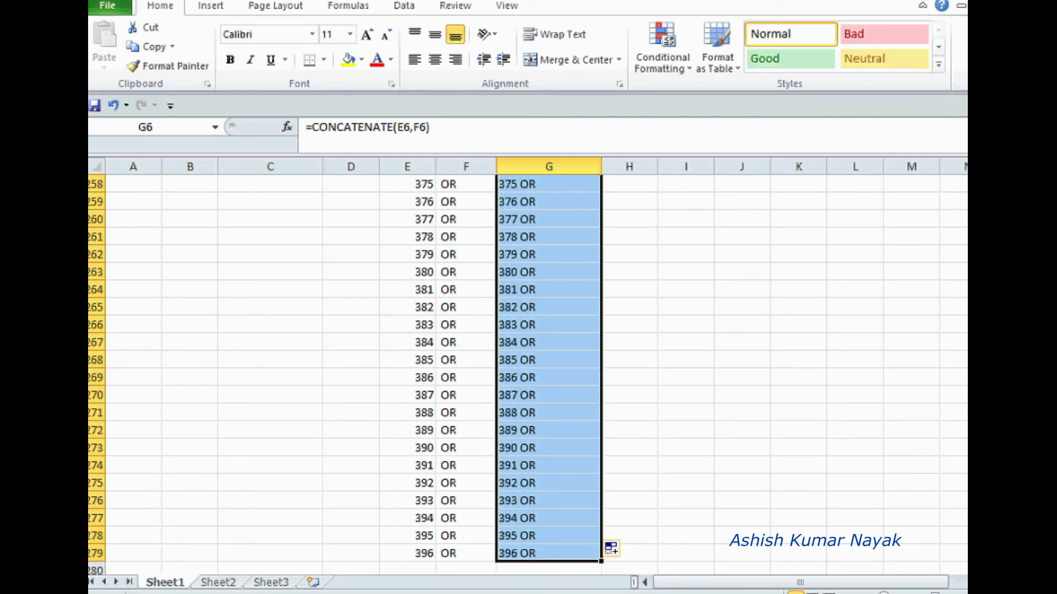
left_click(407, 501)
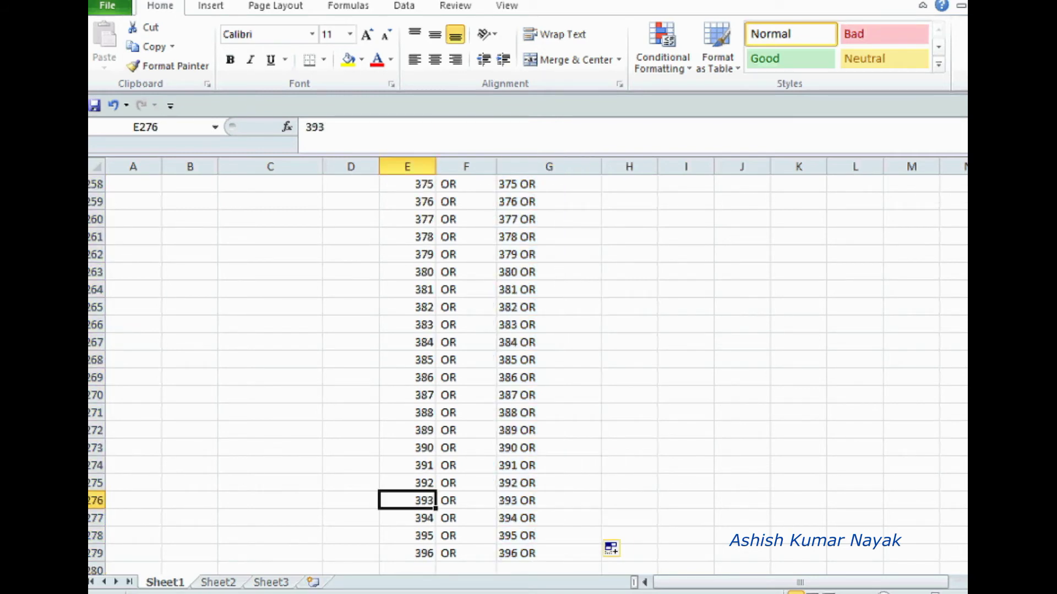
left_click_drag(407, 501, 466, 501)
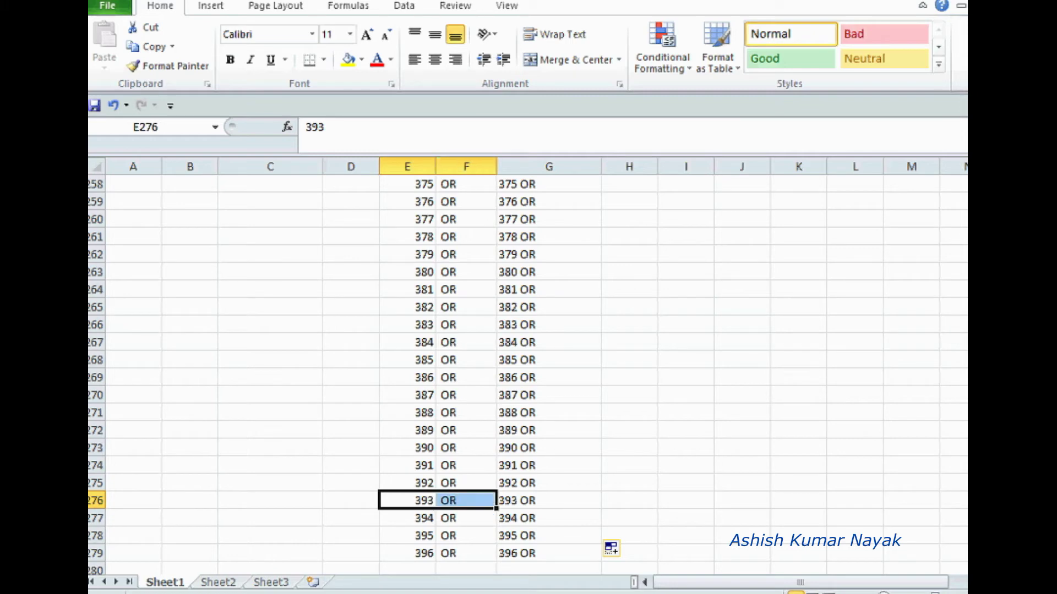
left_click(549, 501)
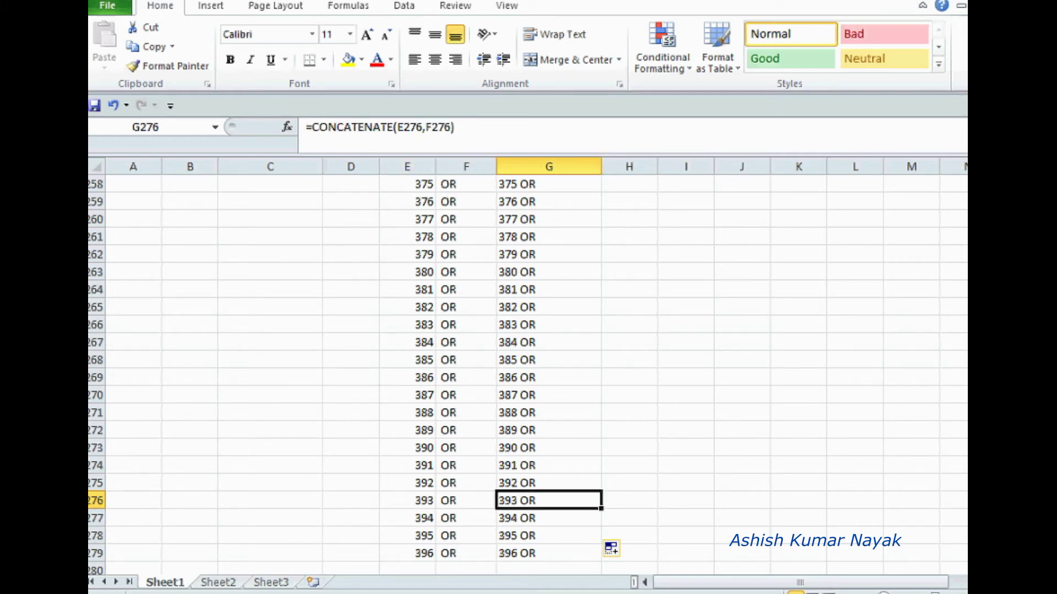
left_click_drag(407, 519, 466, 519)
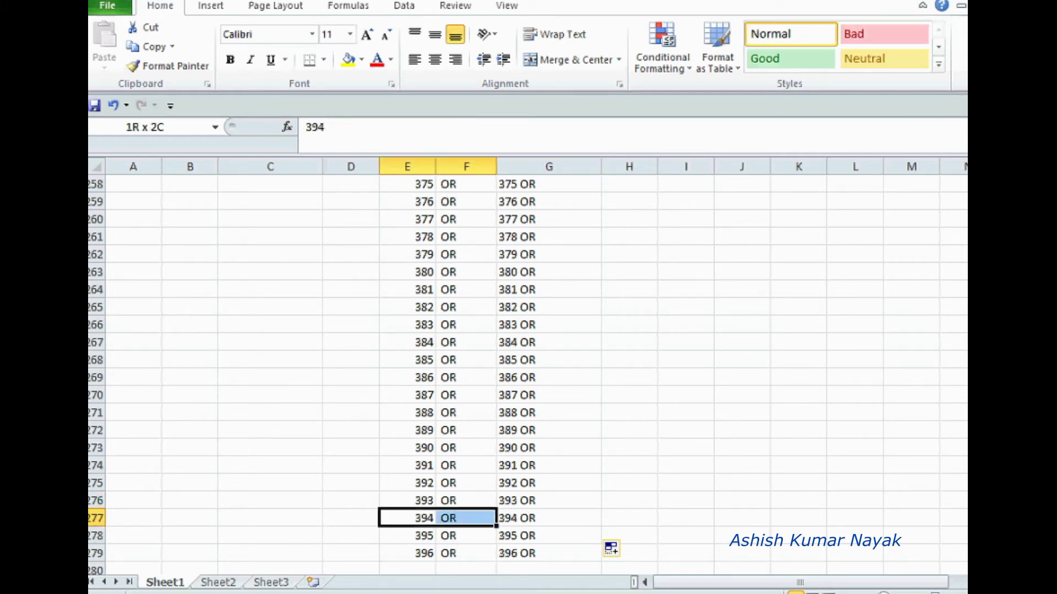
left_click(548, 518)
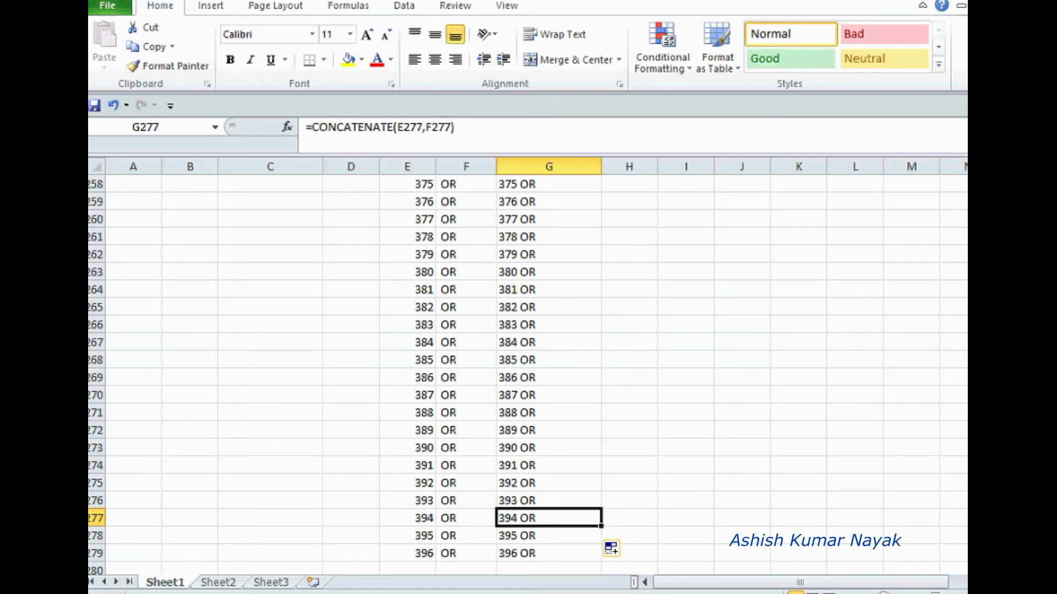
left_click_drag(979, 544, 979, 187)
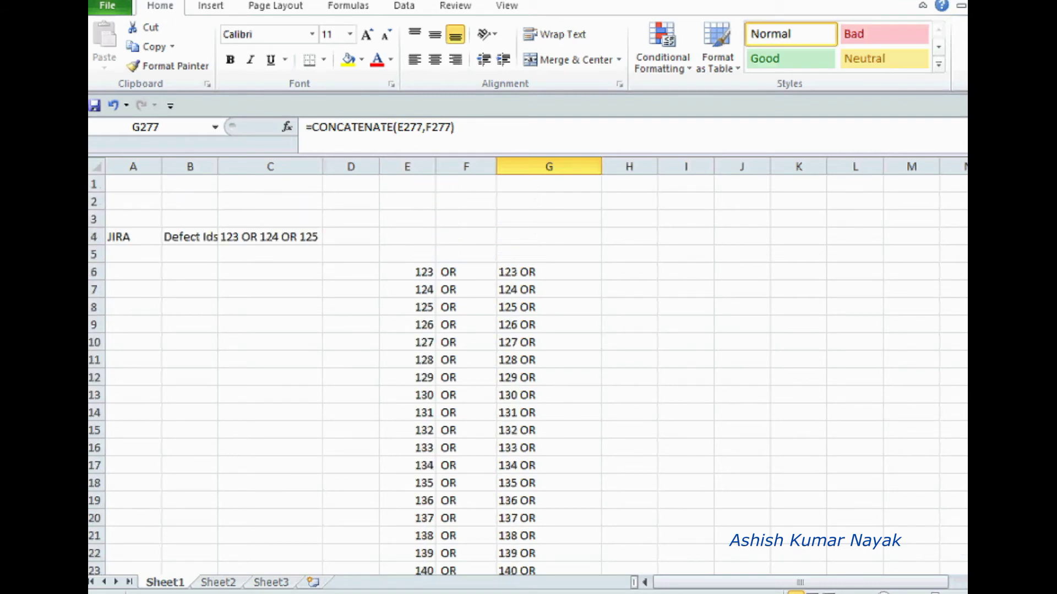
Step: Fit column G's width to its contents and enter =G6 in cell H6 as the start of the running string
left_click(629, 272)
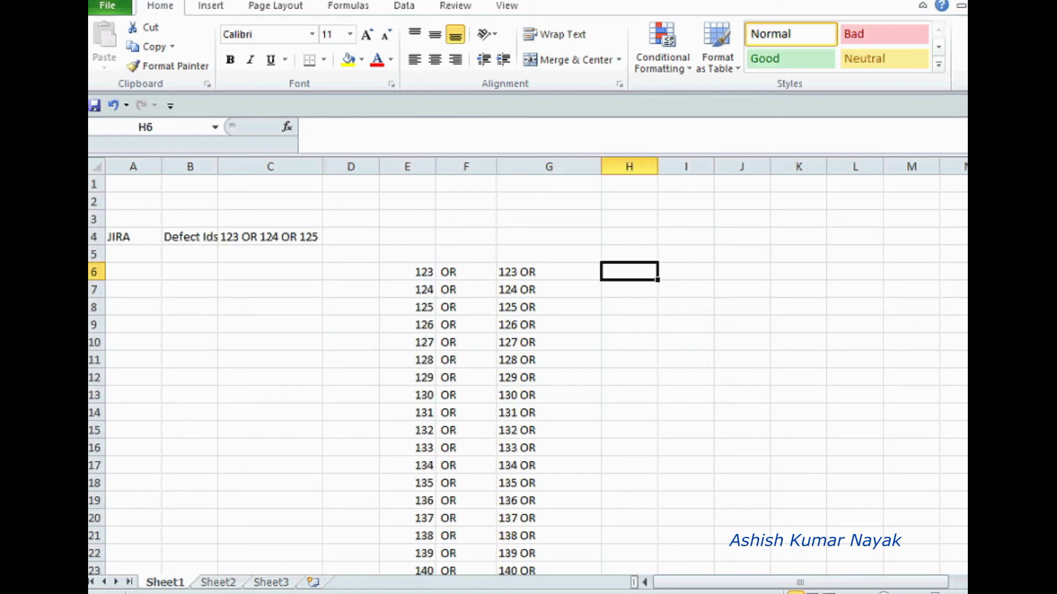
double_click(601, 167)
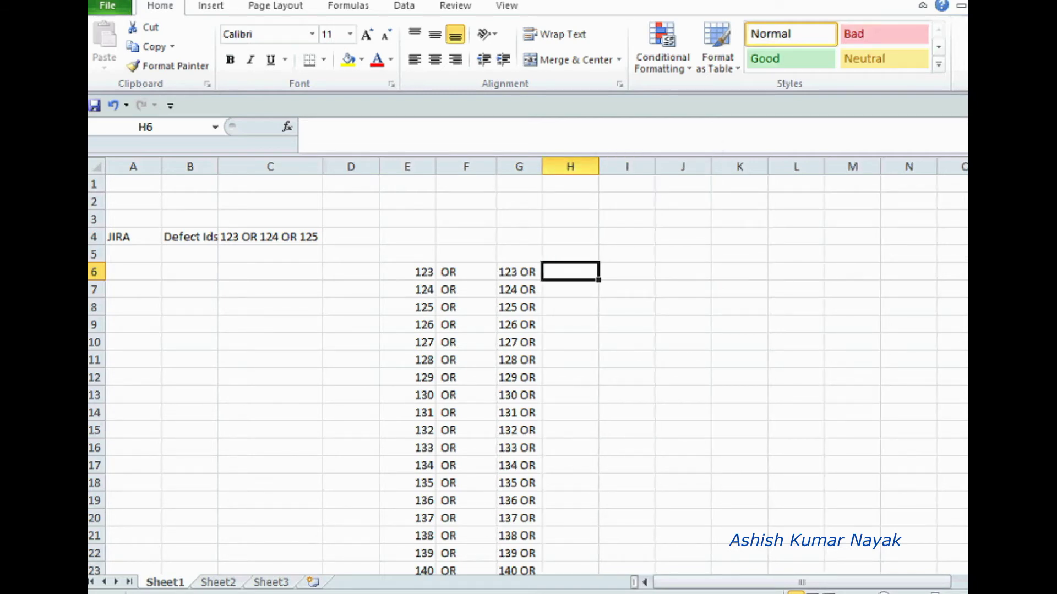
type("=")
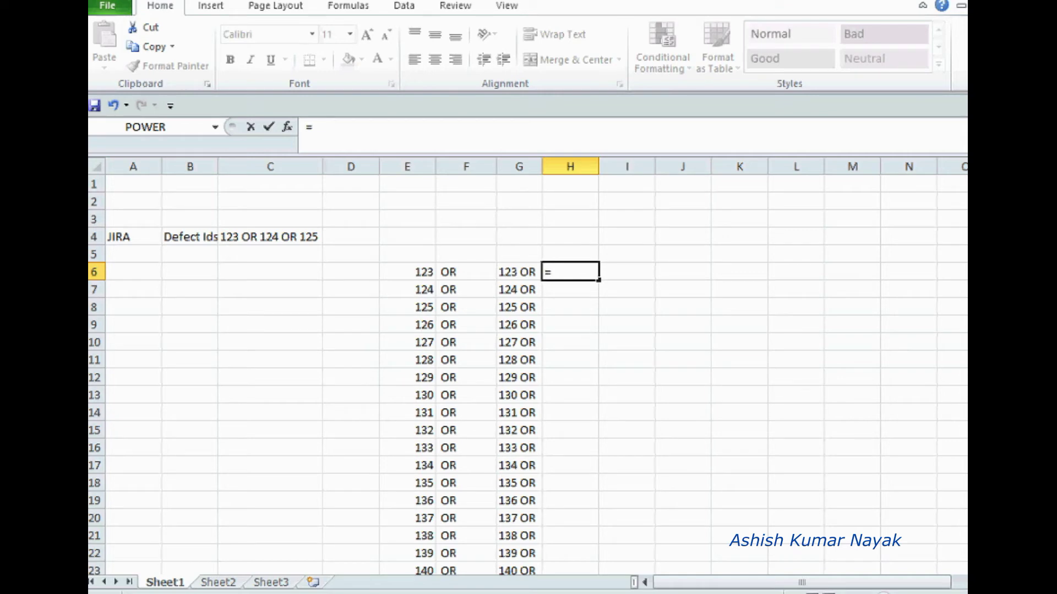
left_click(519, 272)
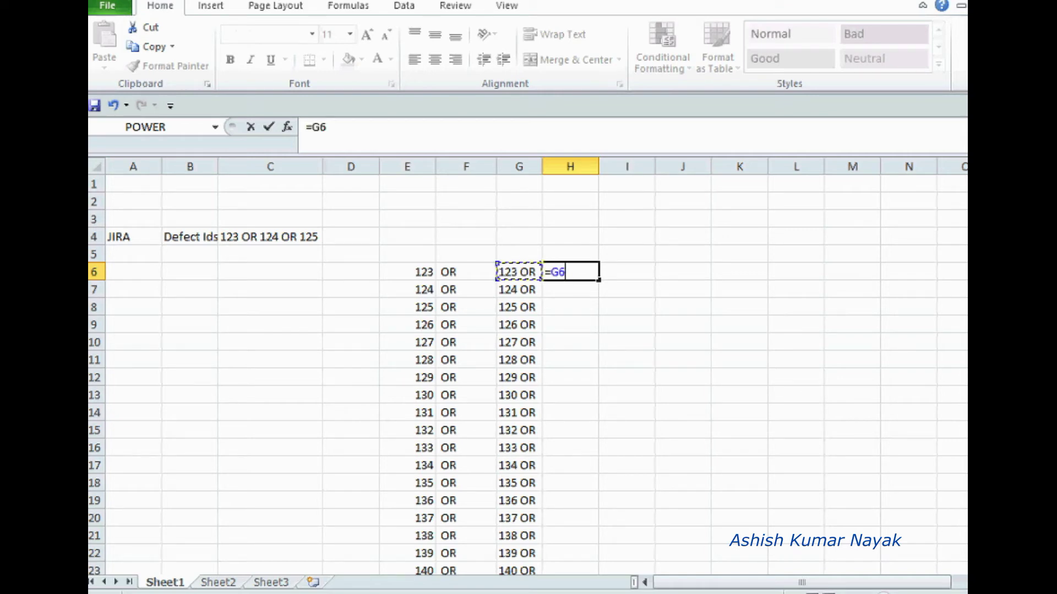
key("Return")
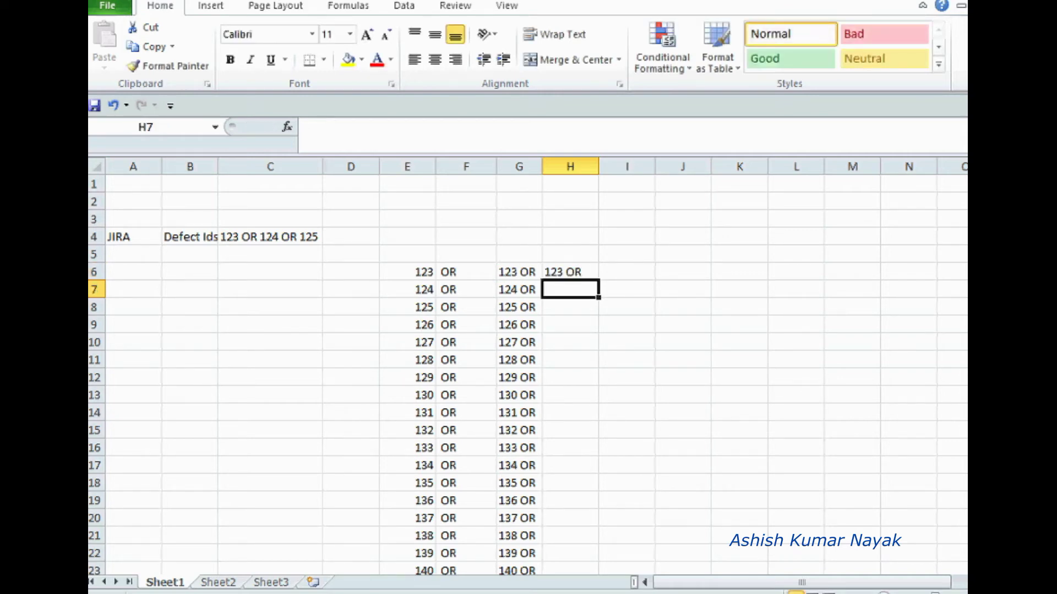
Step: Enter =CONCATENATE(H6,G7) in cell H7 and fit column H's width to its contents
left_click_drag(519, 272, 570, 272)
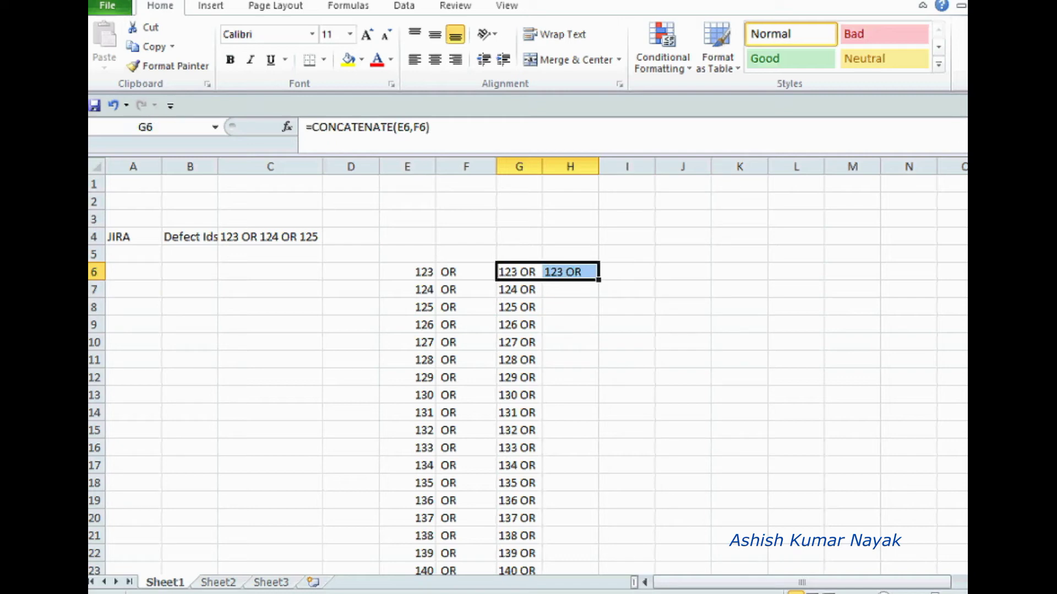
left_click(570, 290)
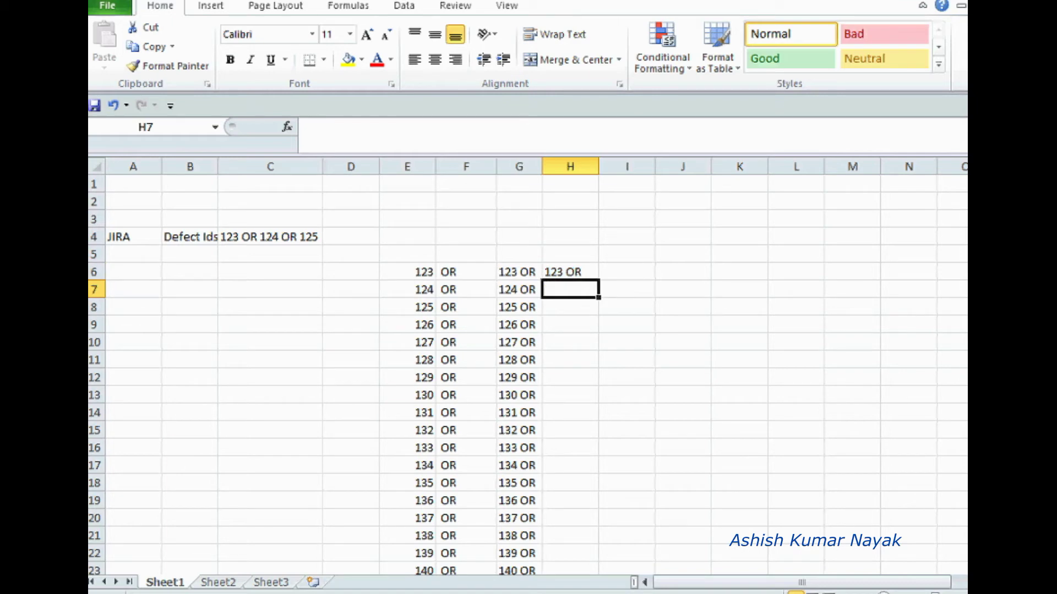
left_click(94, 290)
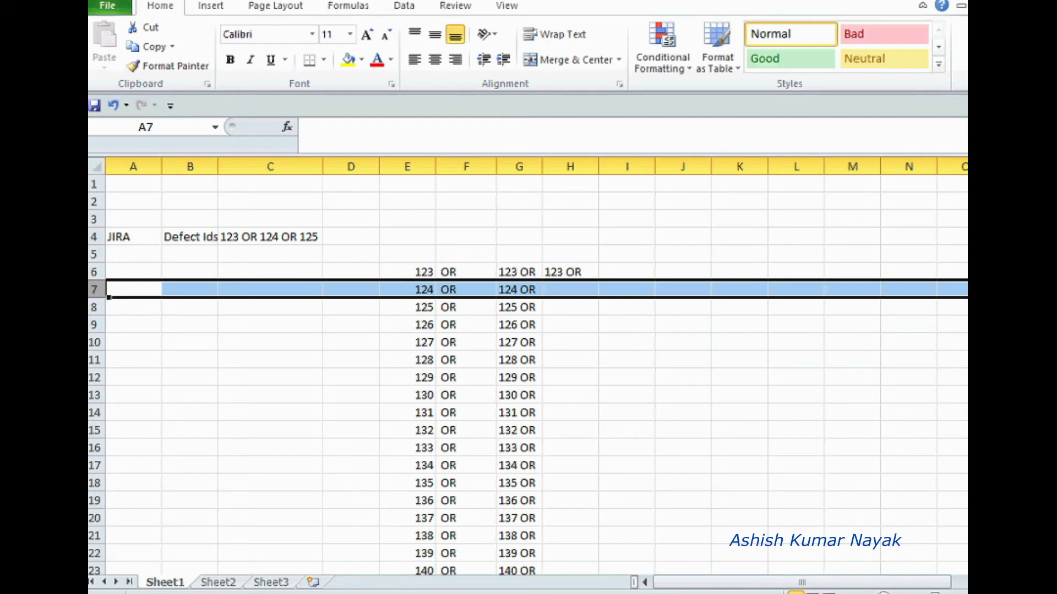
left_click(570, 289)
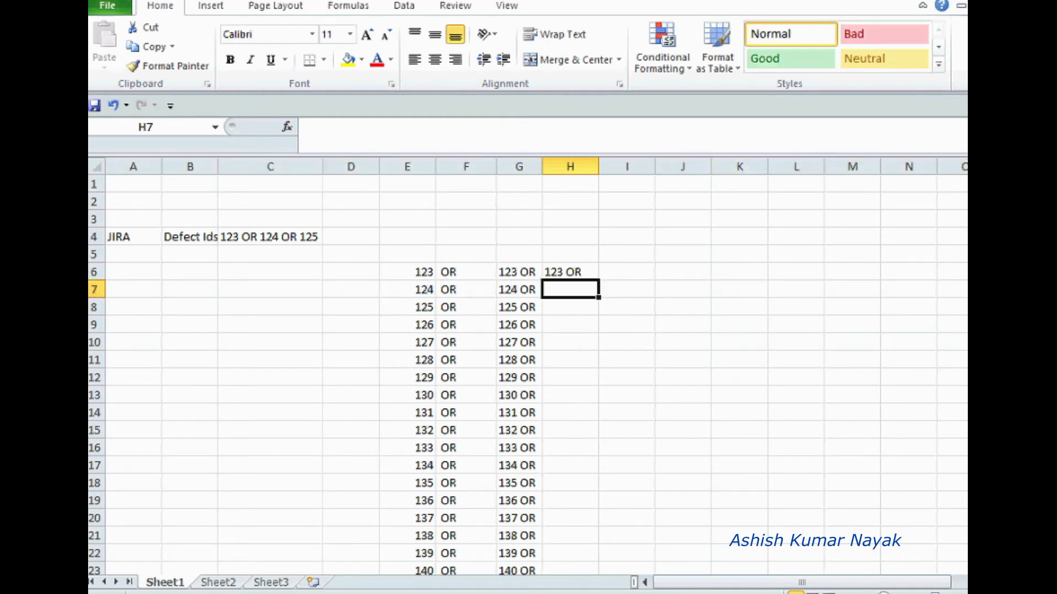
type("=con")
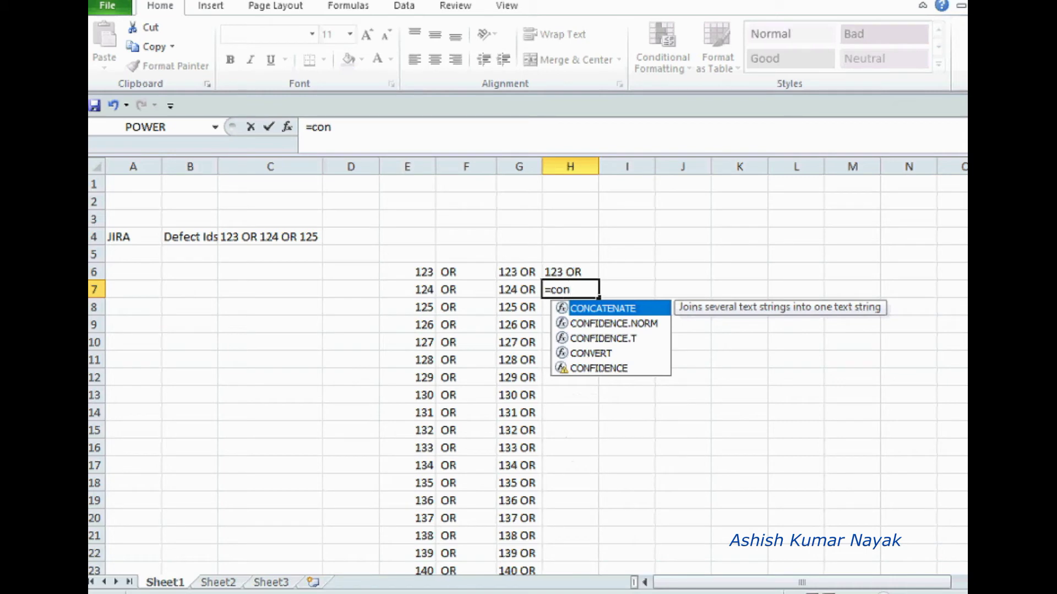
key("Tab")
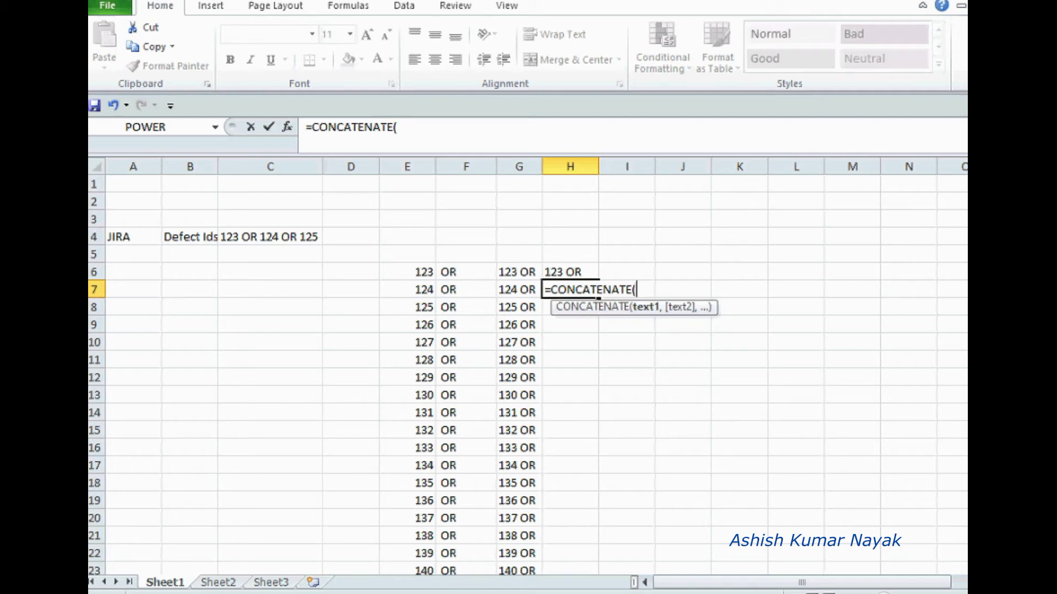
key("Up")
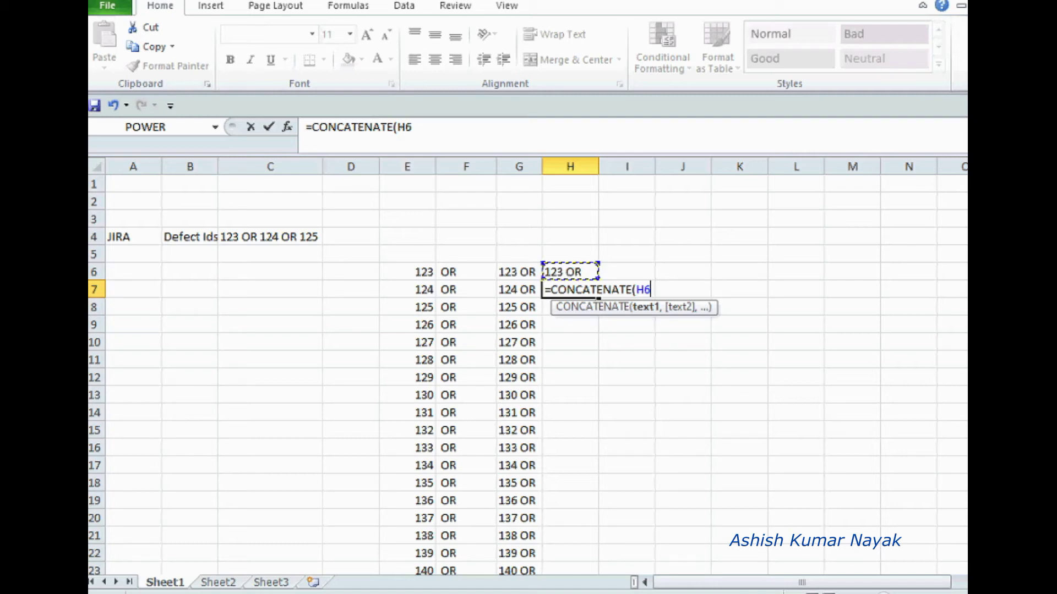
type(",")
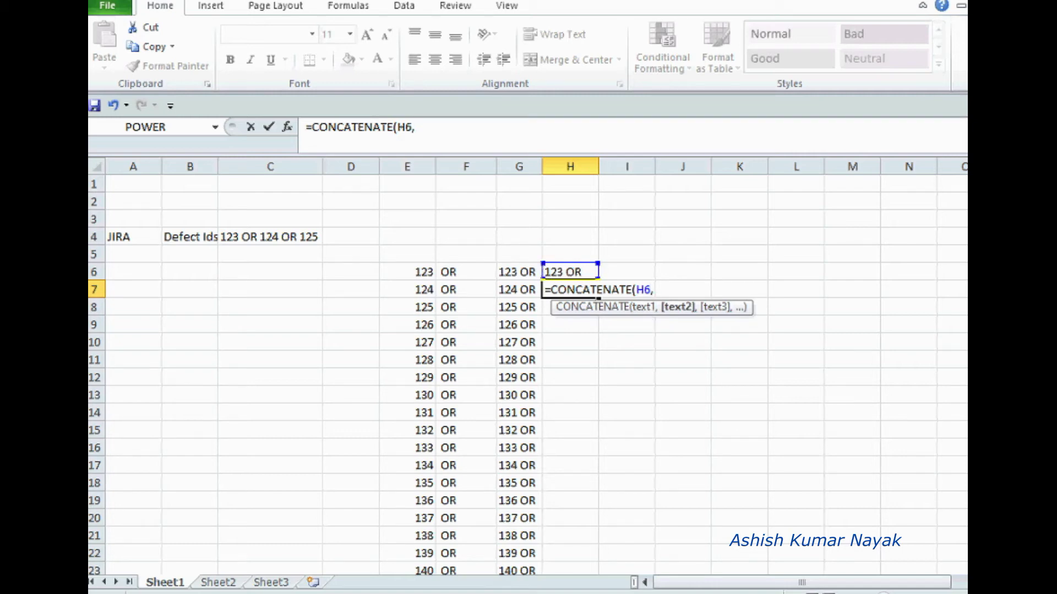
key("Left")
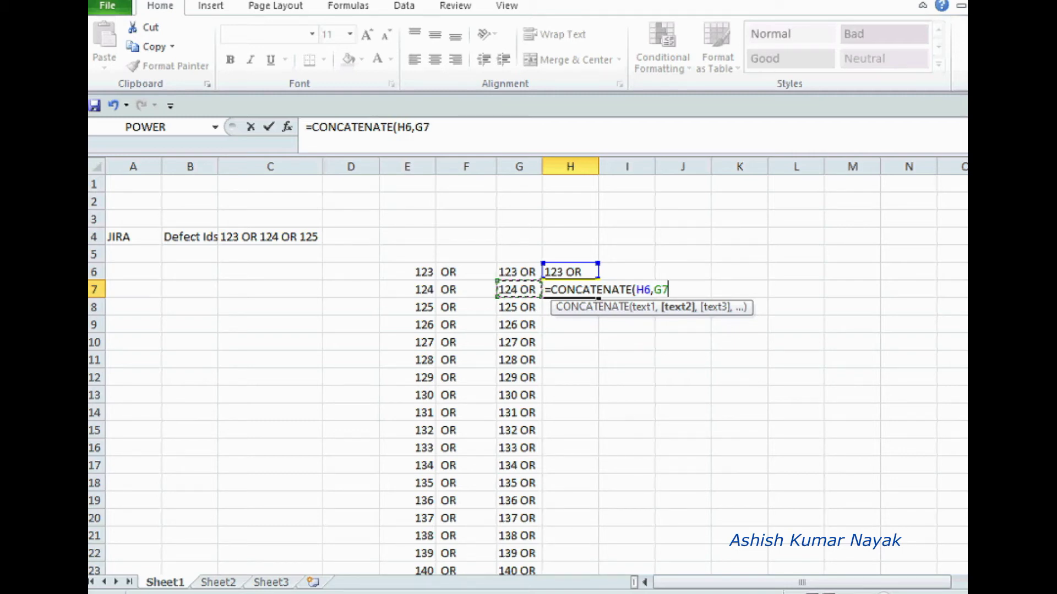
type(")")
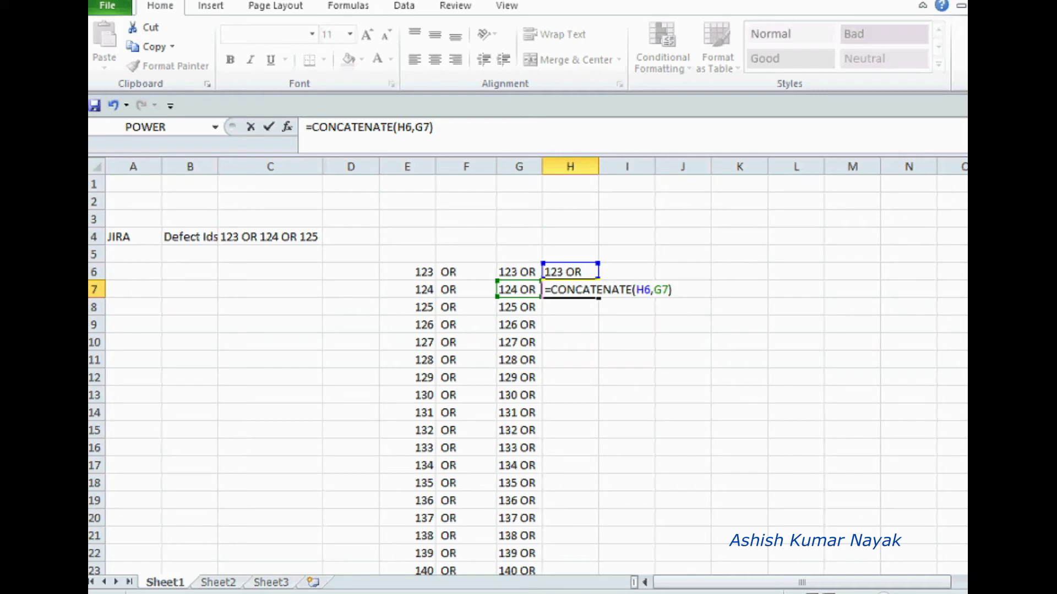
key("Return")
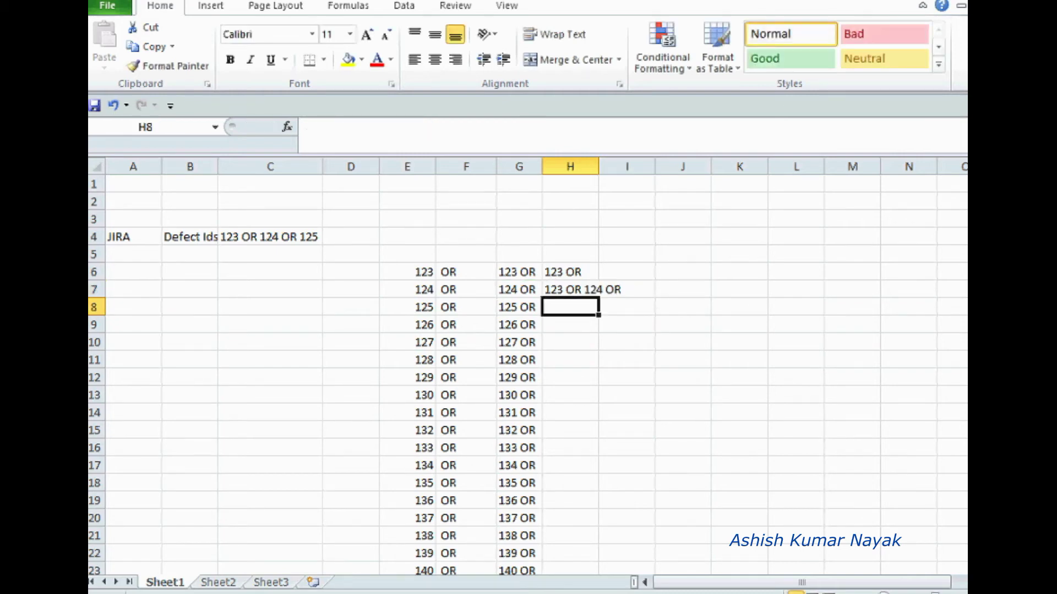
double_click(599, 167)
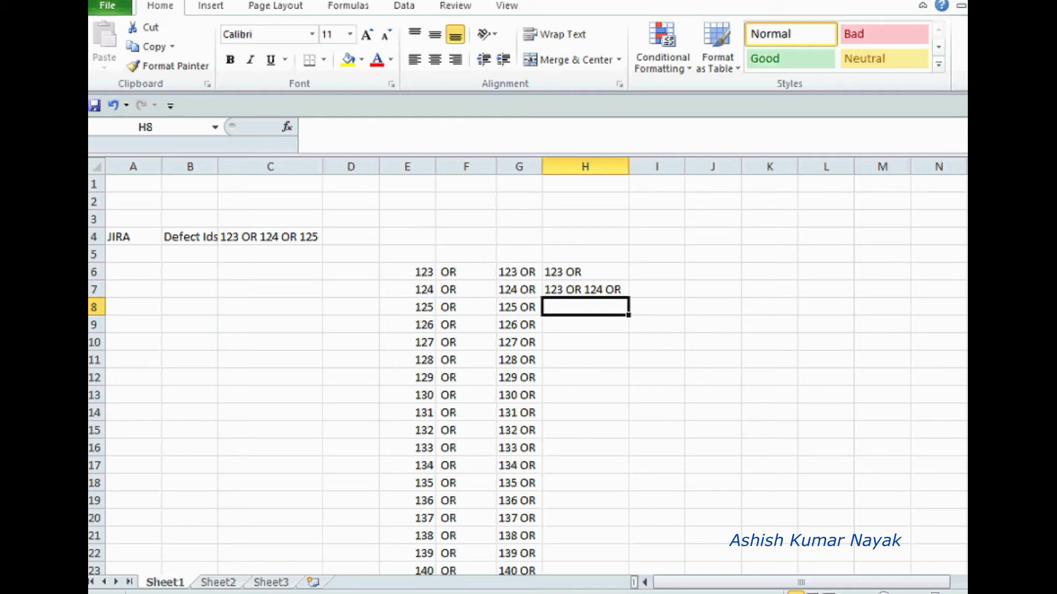
Step: Highlight cells H6 and G7, the two source cells of the H7 formula, with yellow fill
left_click(585, 272)
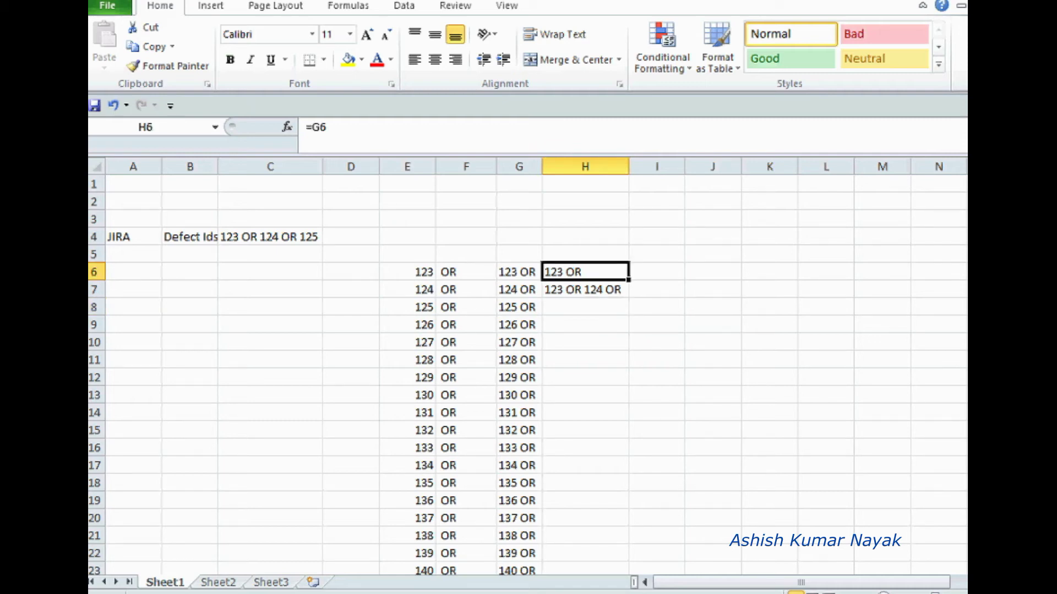
left_click(519, 290)
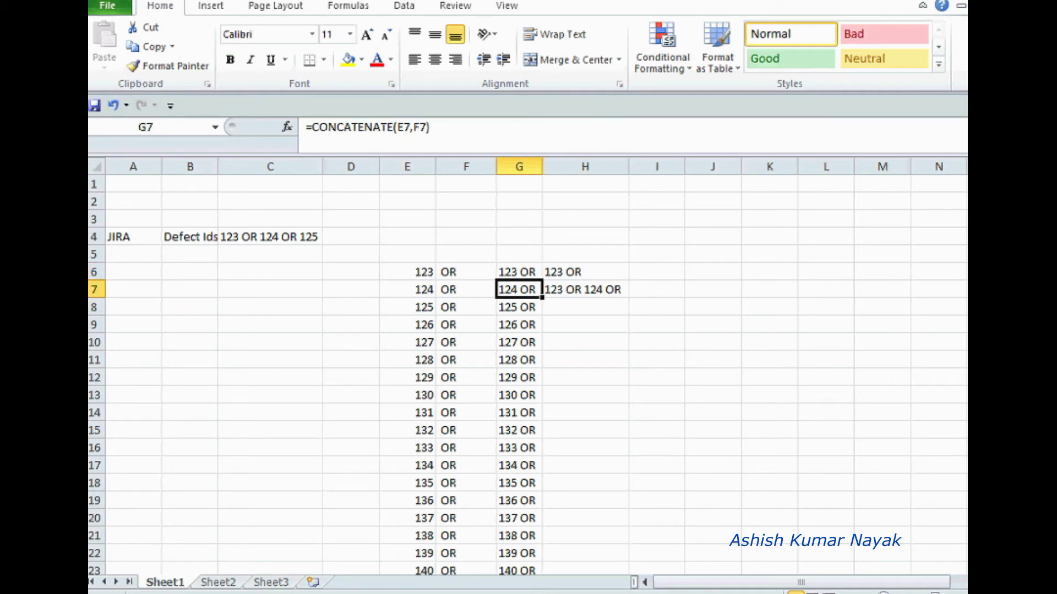
left_click(585, 272, "ctrl")
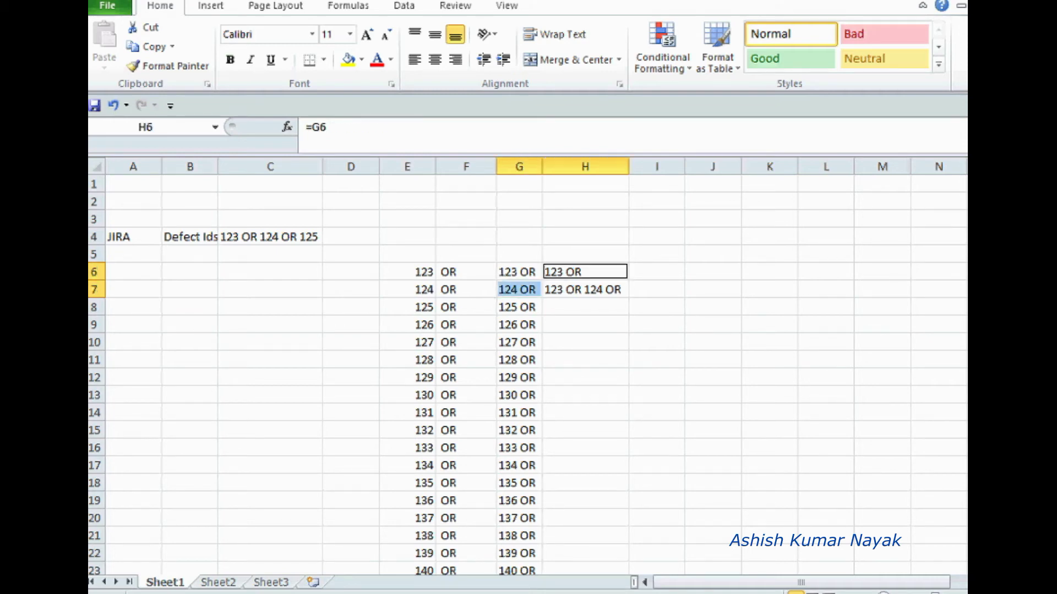
left_click(585, 272)
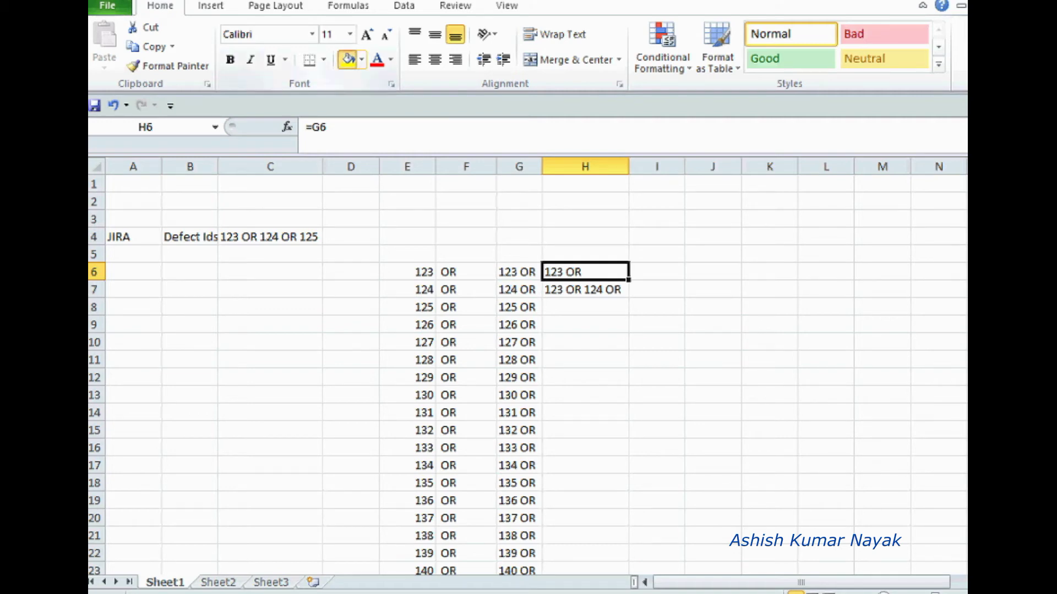
left_click(348, 59)
left_click(519, 289)
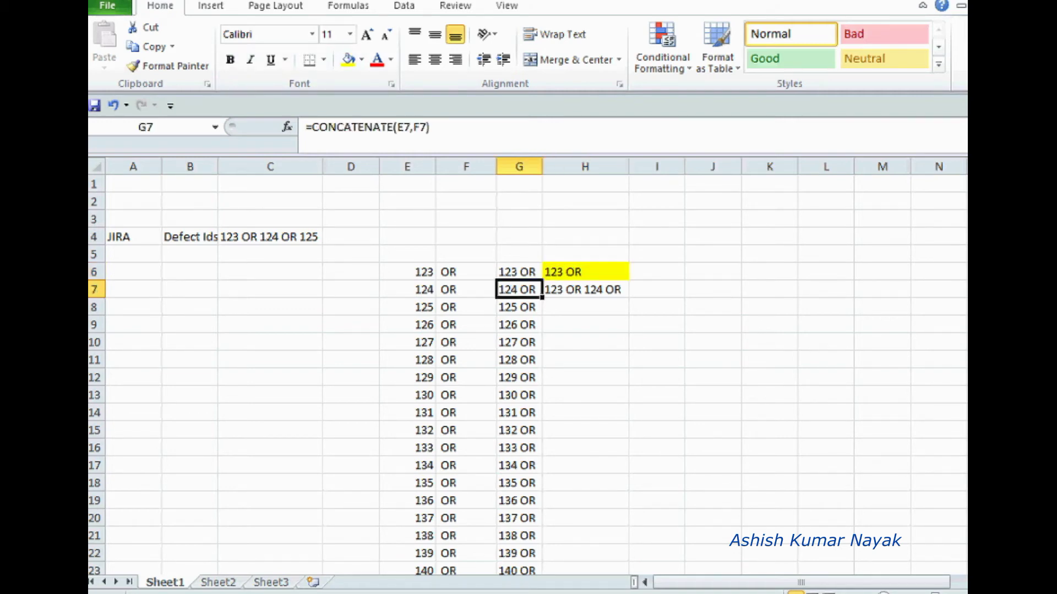
left_click(347, 59)
Step: Fill the CONCATENATE formula from H7 down column H alongside the number list
left_click(585, 289)
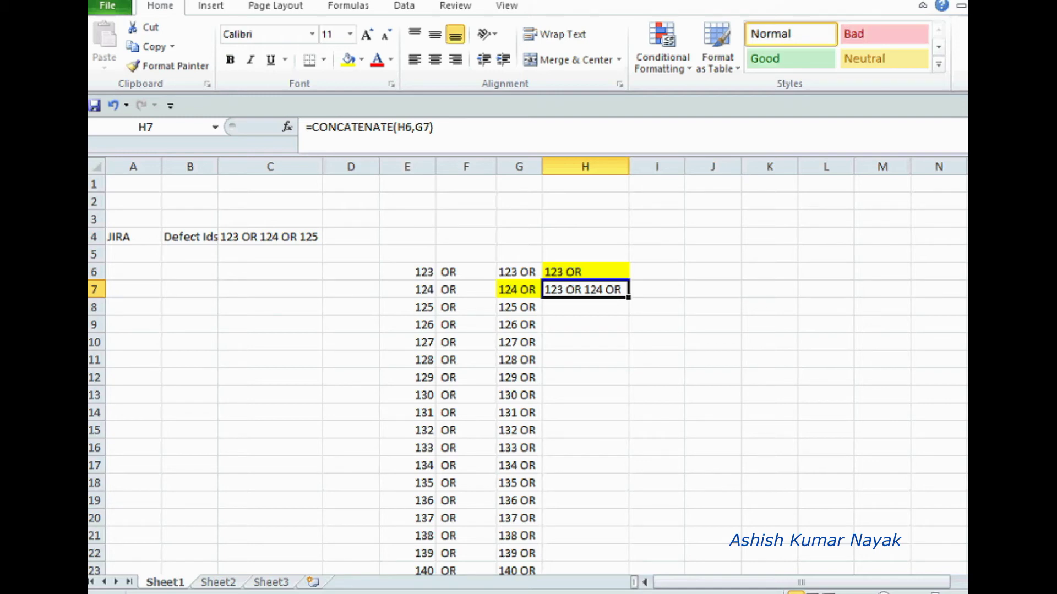
double_click(629, 297)
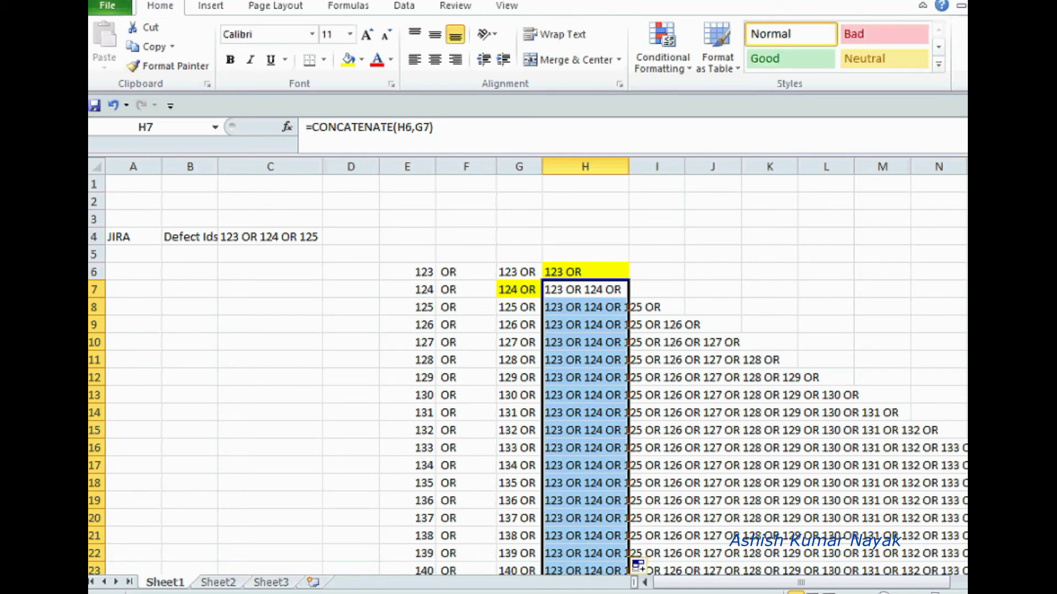
left_click(606, 360)
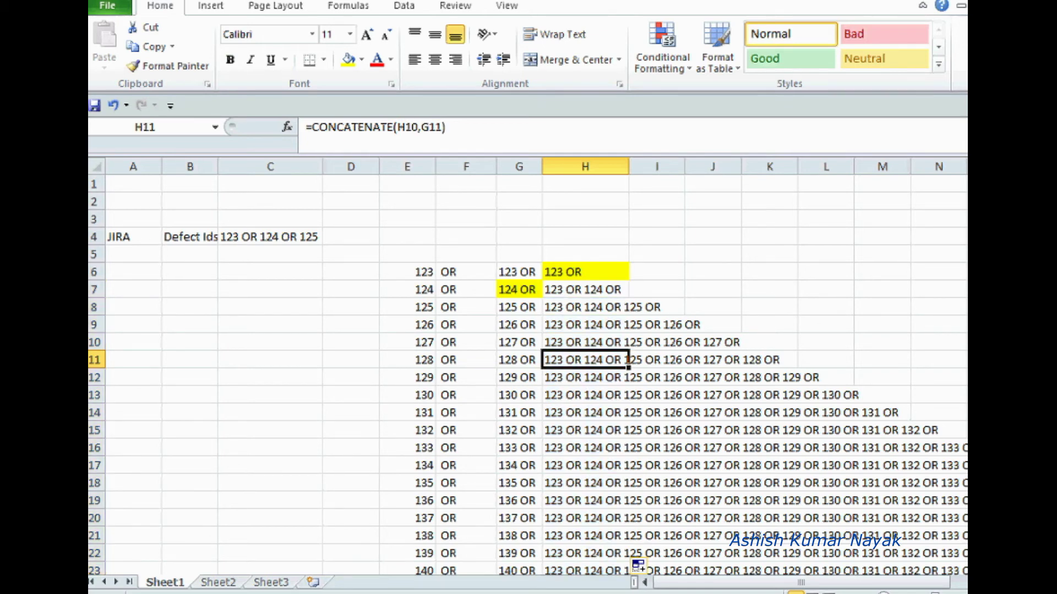
Step: Examine the accumulated strings from H8 downward and open the formula in H9 to inspect its cell references
left_click_drag(625, 307, 938, 553)
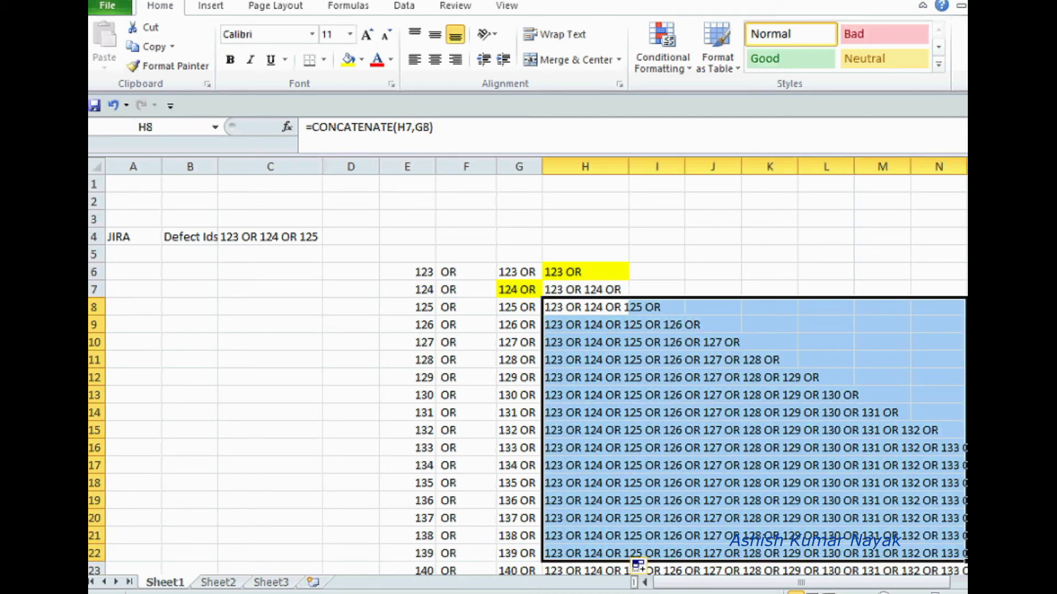
left_click(626, 325)
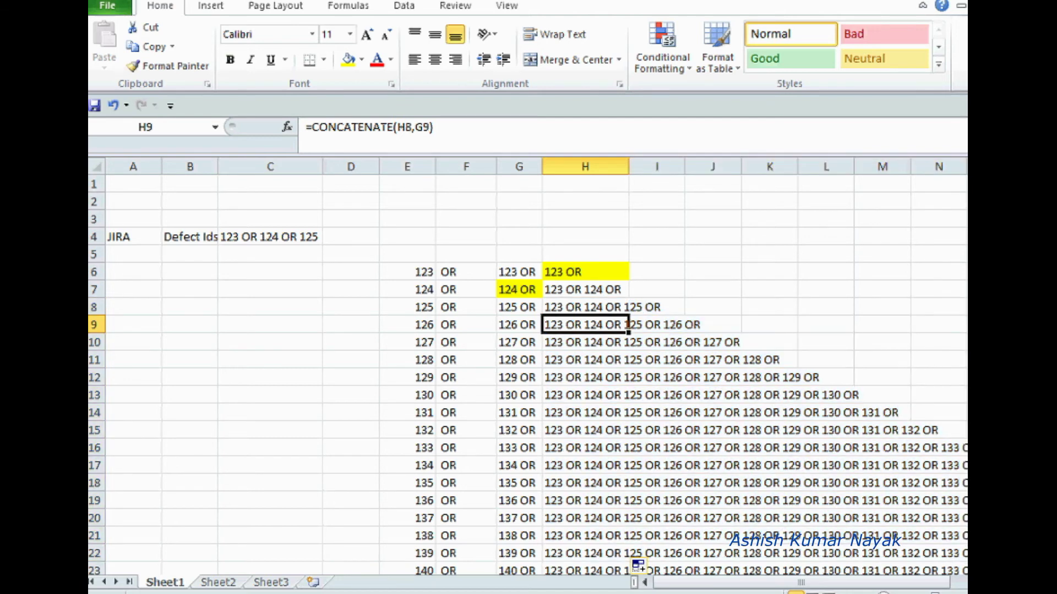
double_click(626, 325)
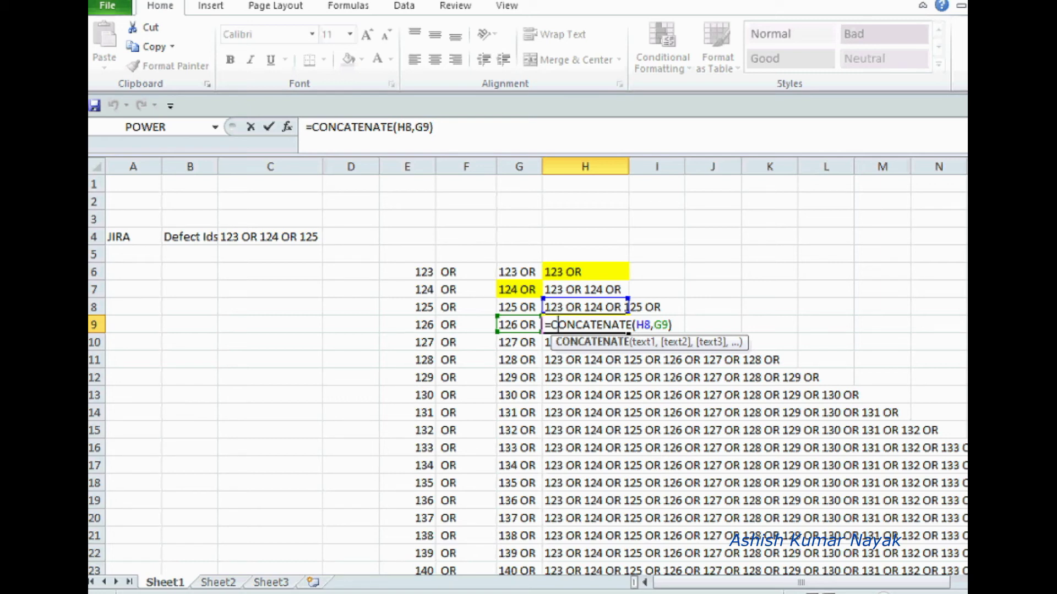
Step: Inspect the cell references of the CONCATENATE formulas in H9, H14 and H20
left_click_drag(434, 127, 393, 128)
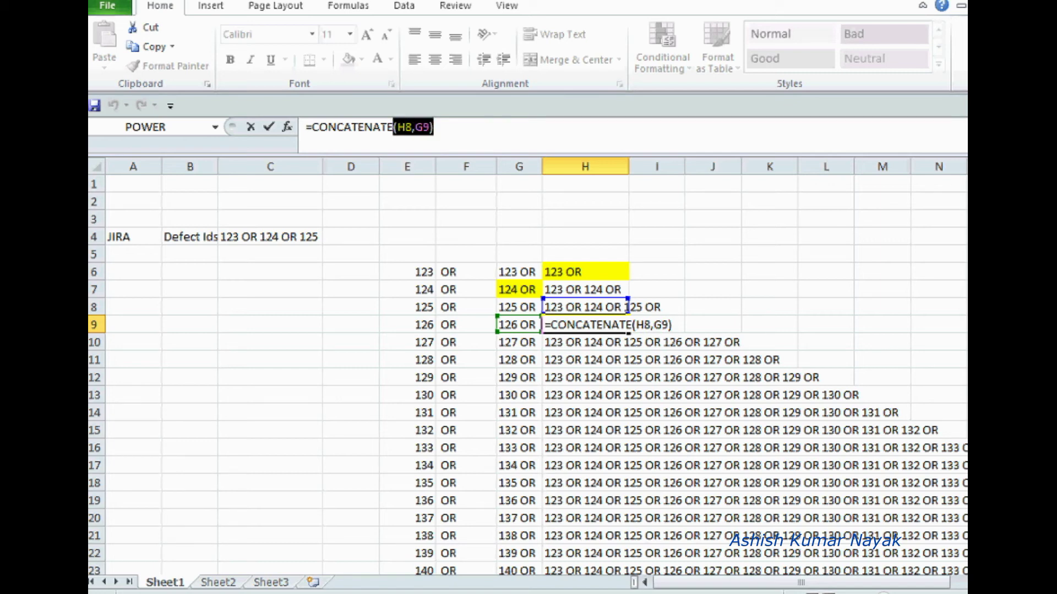
key("Escape")
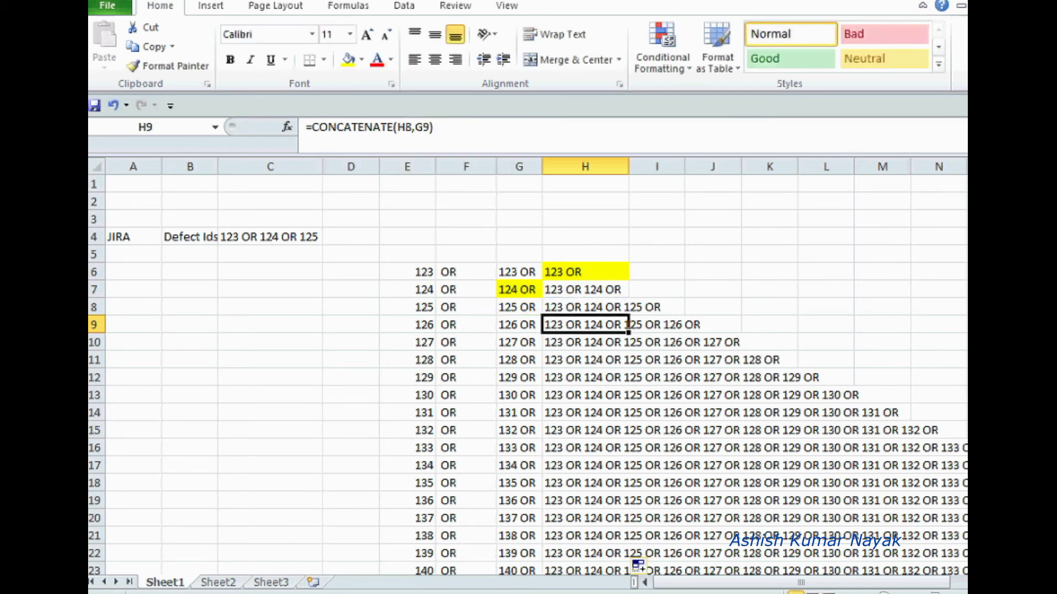
left_click(585, 413)
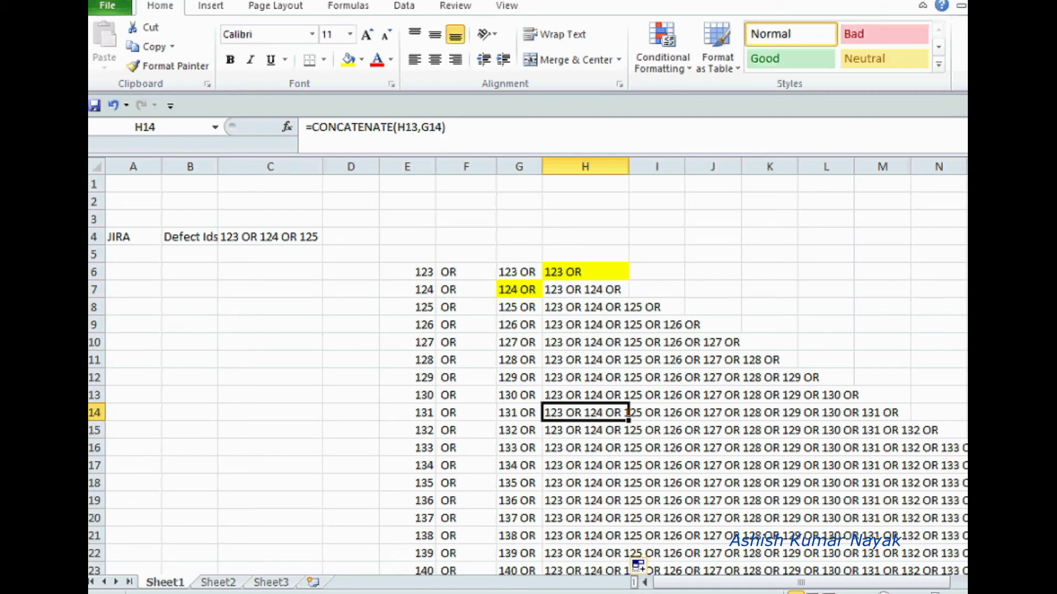
double_click(557, 413)
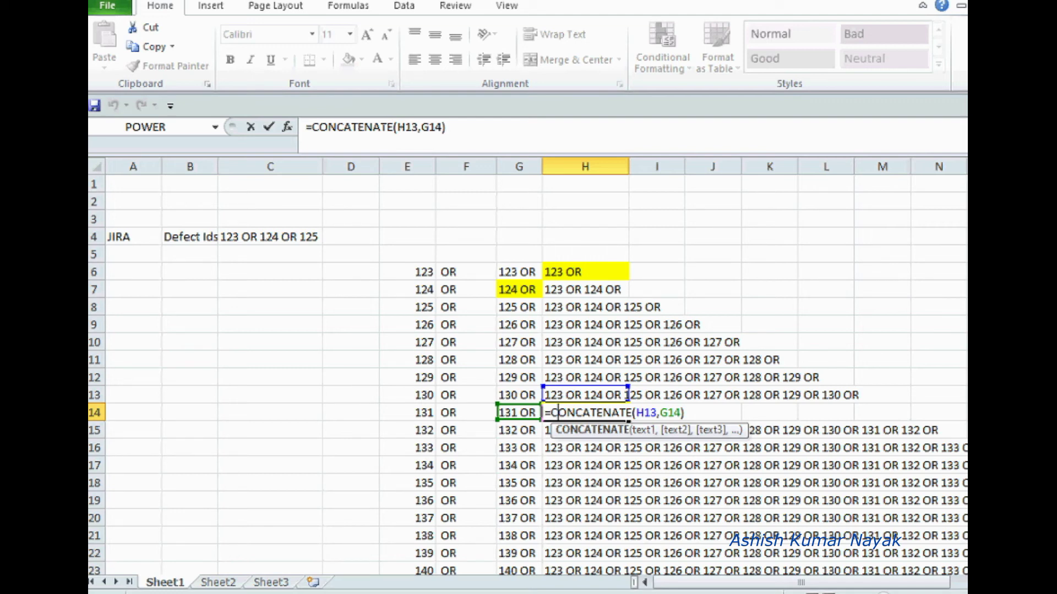
key("ctrl+Return")
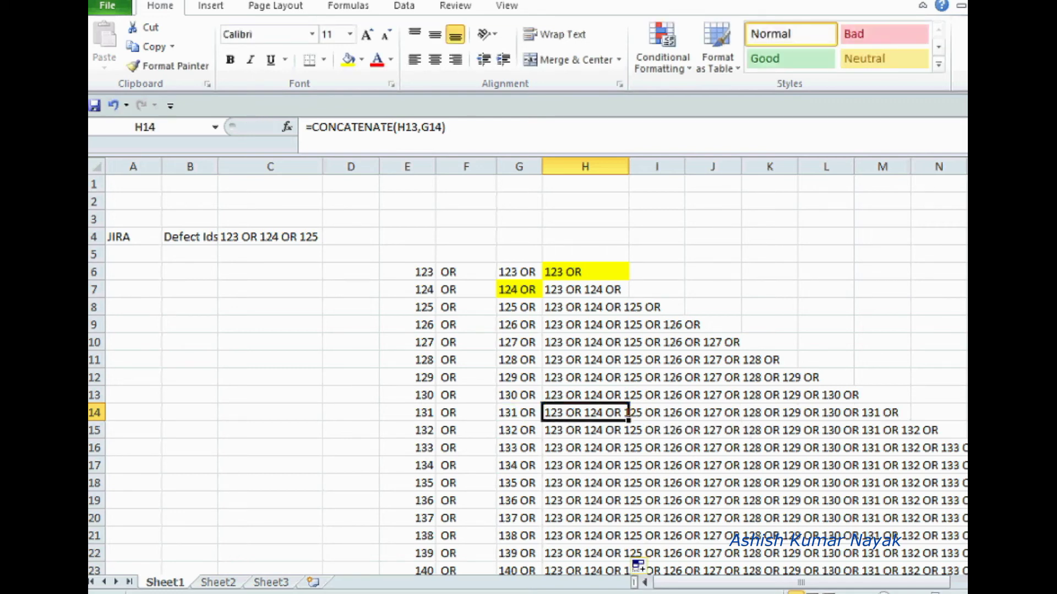
left_click(566, 517)
double_click(566, 518)
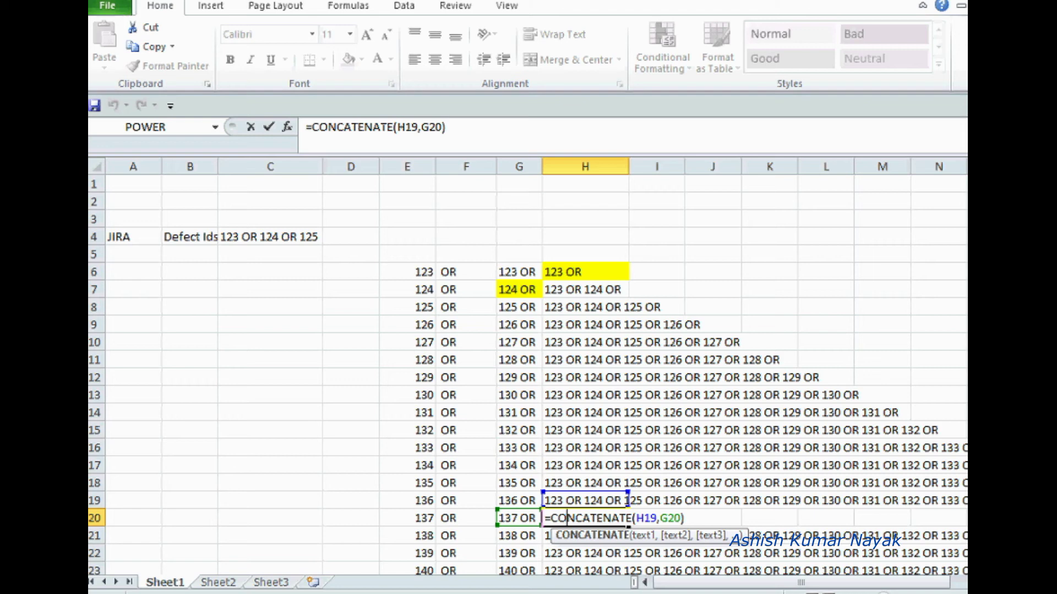
key("Escape")
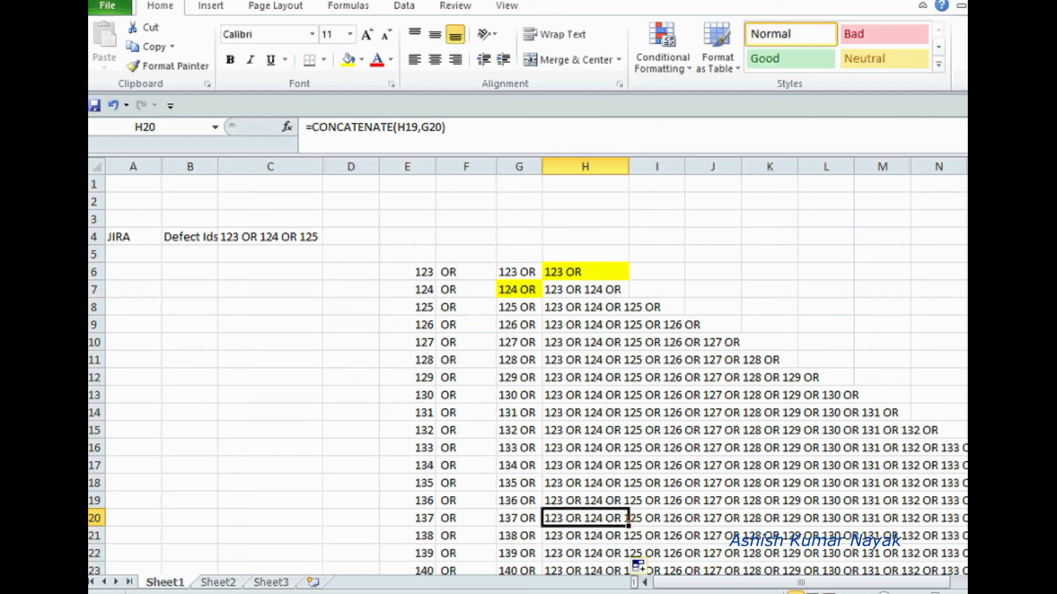
Step: Go to the last filled cell of column H, H279, and inspect the cell references in its formula
left_click_drag(967, 190, 967, 221)
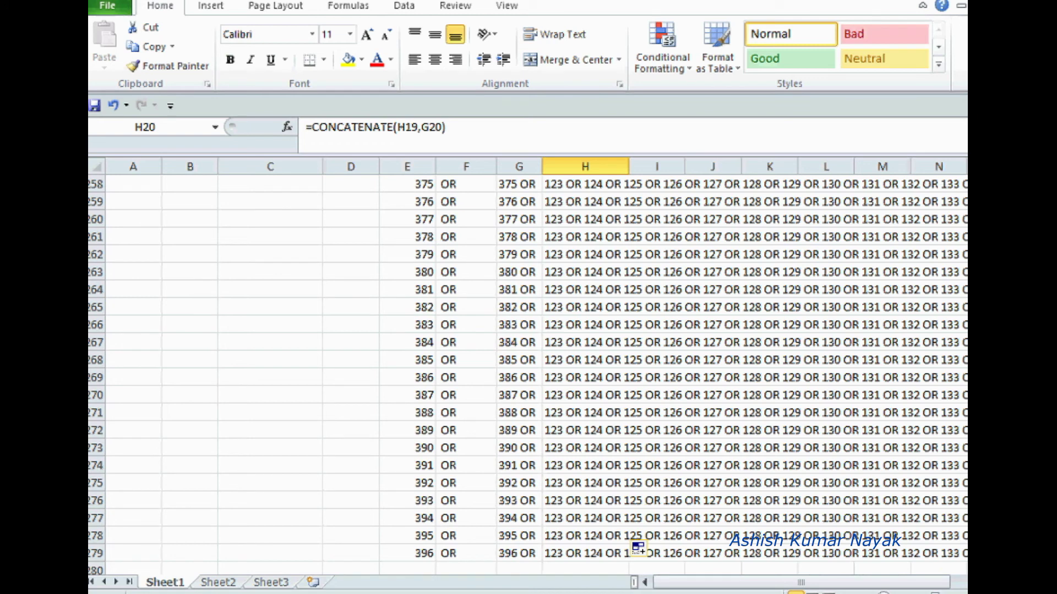
key("ctrl+Down")
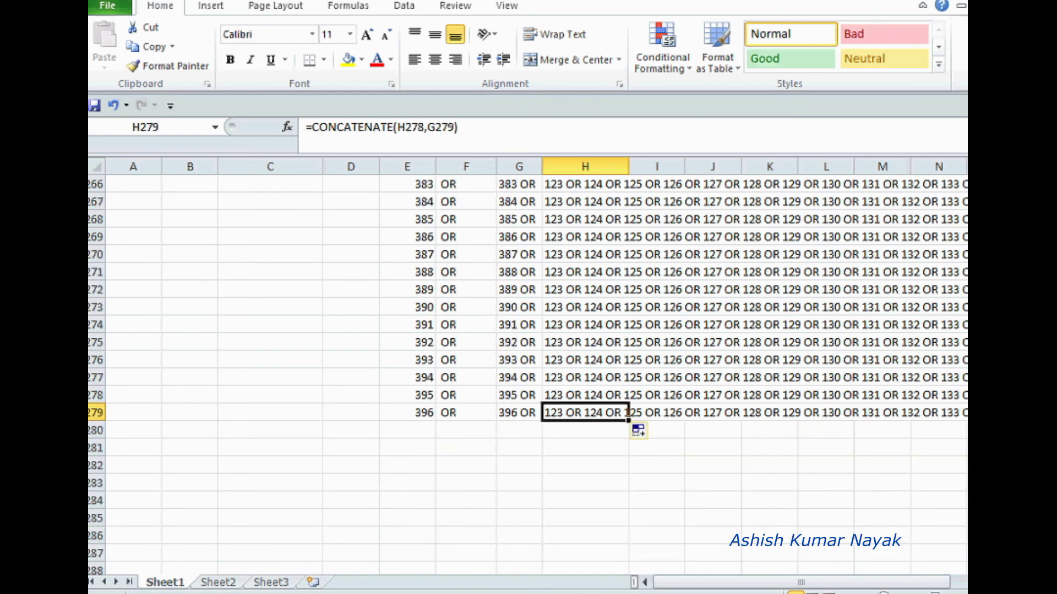
double_click(557, 412)
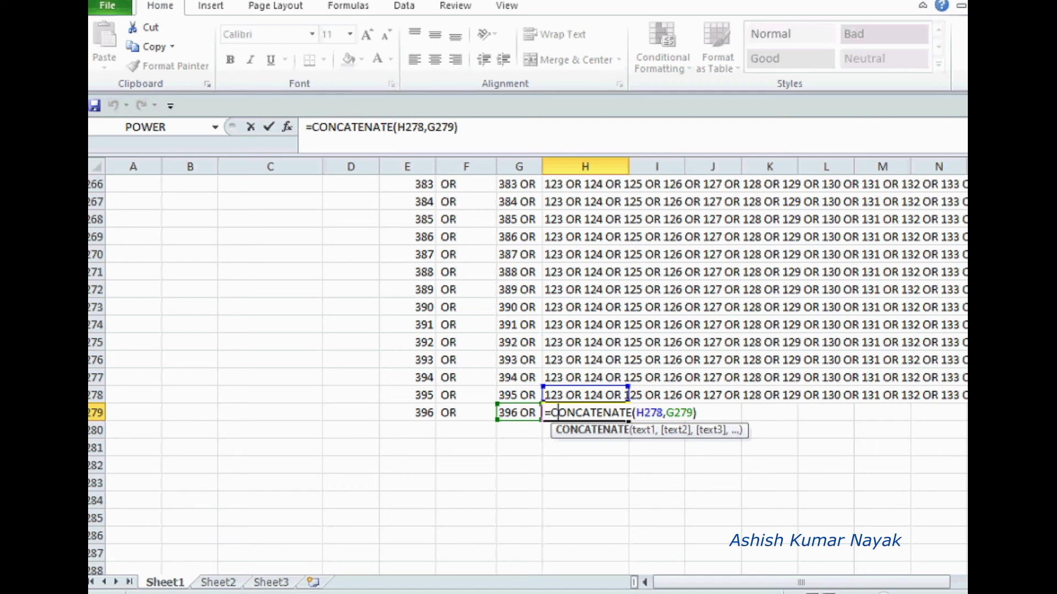
key("Return")
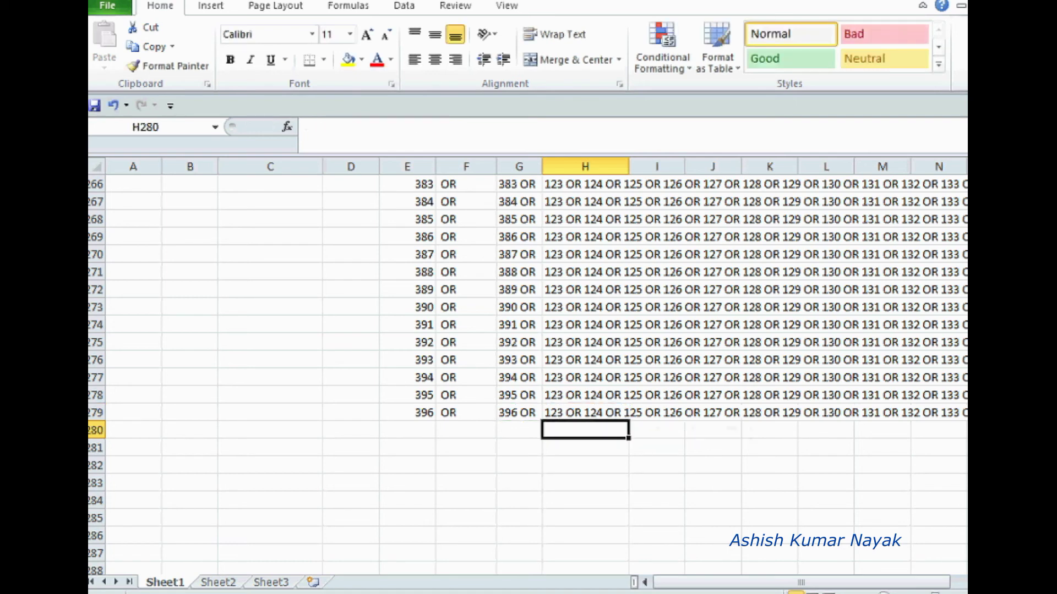
key("Up")
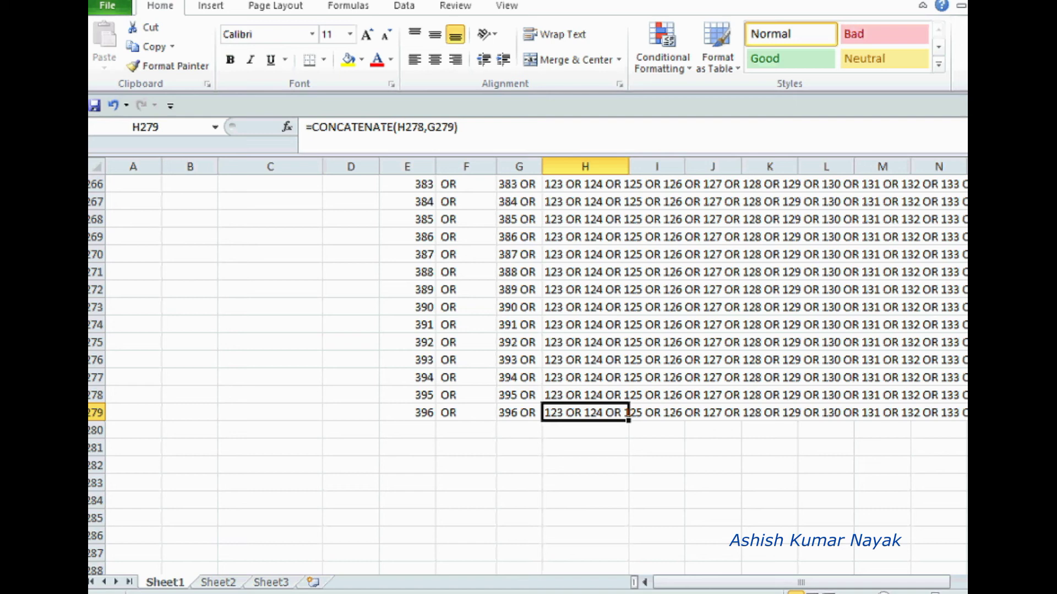
Step: Copy the last accumulated string from H279 and paste it into H282 with Paste Special as Values
key("ctrl+c")
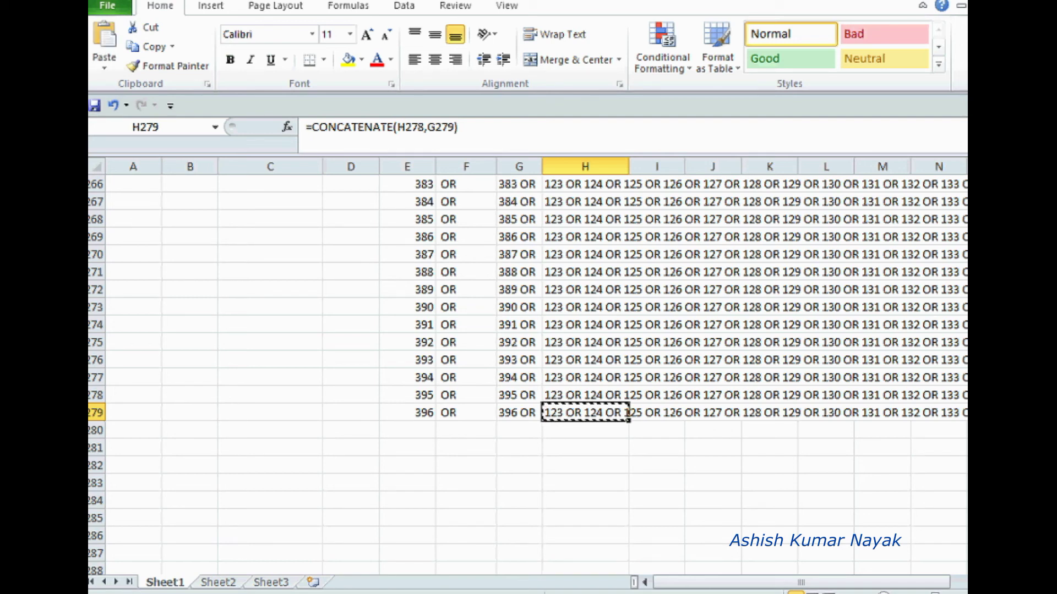
key("shift+F10")
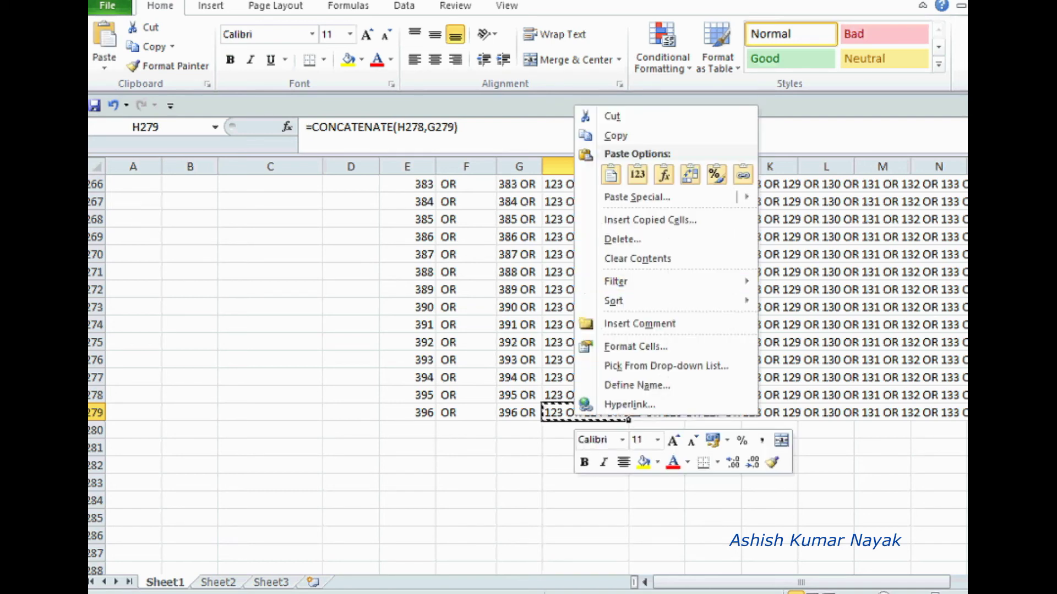
key("c")
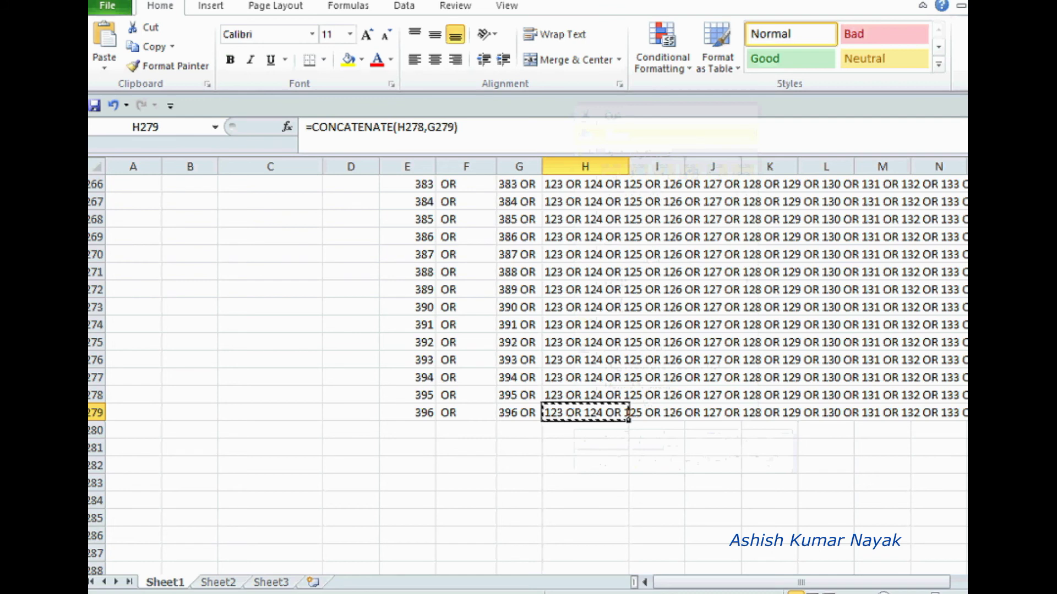
key("Down")
key("Down")
key("Down")
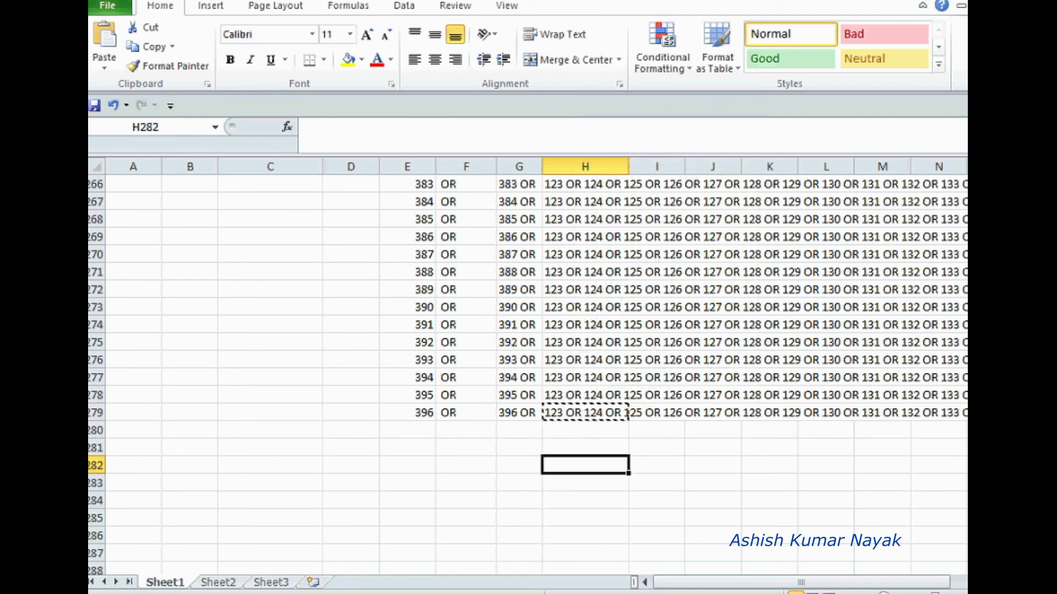
right_click(560, 464)
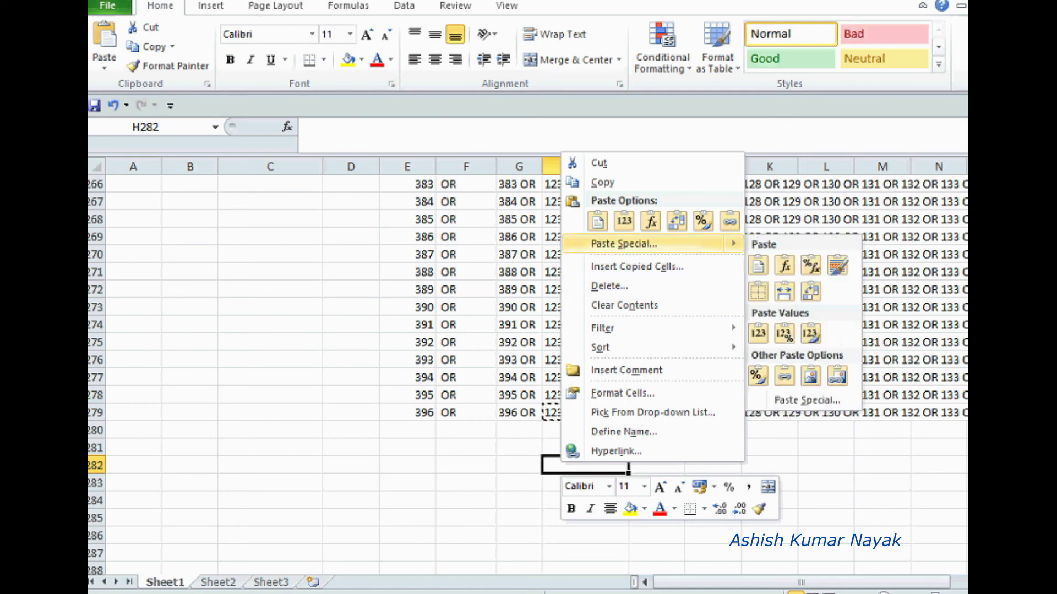
left_click(623, 243)
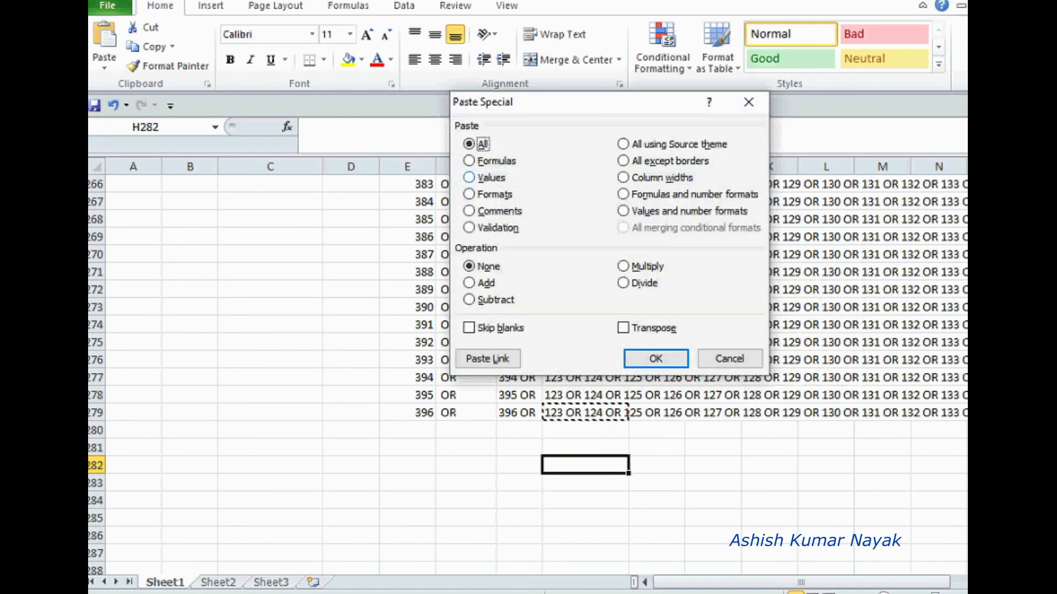
left_click(469, 177)
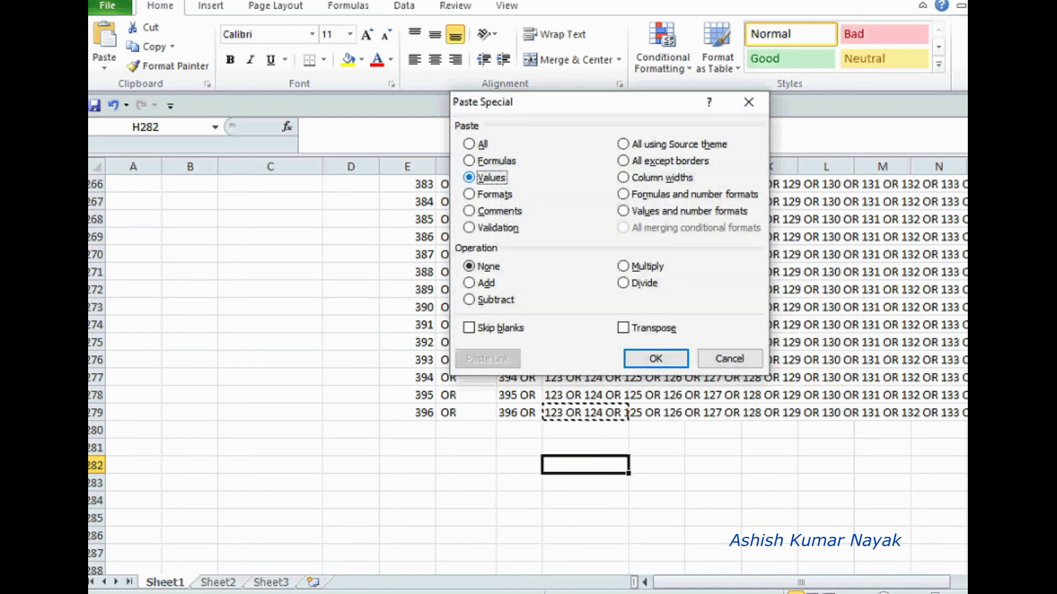
left_click(655, 359)
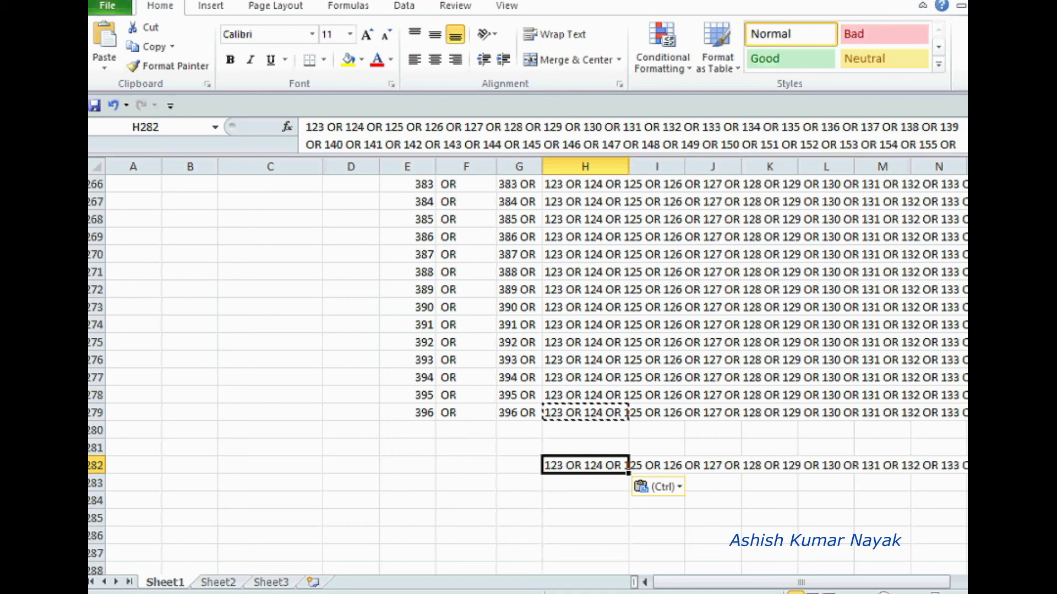
Step: Expand the formula bar and examine the pasted string of H282 through to its end
key("ctrl+shift+u")
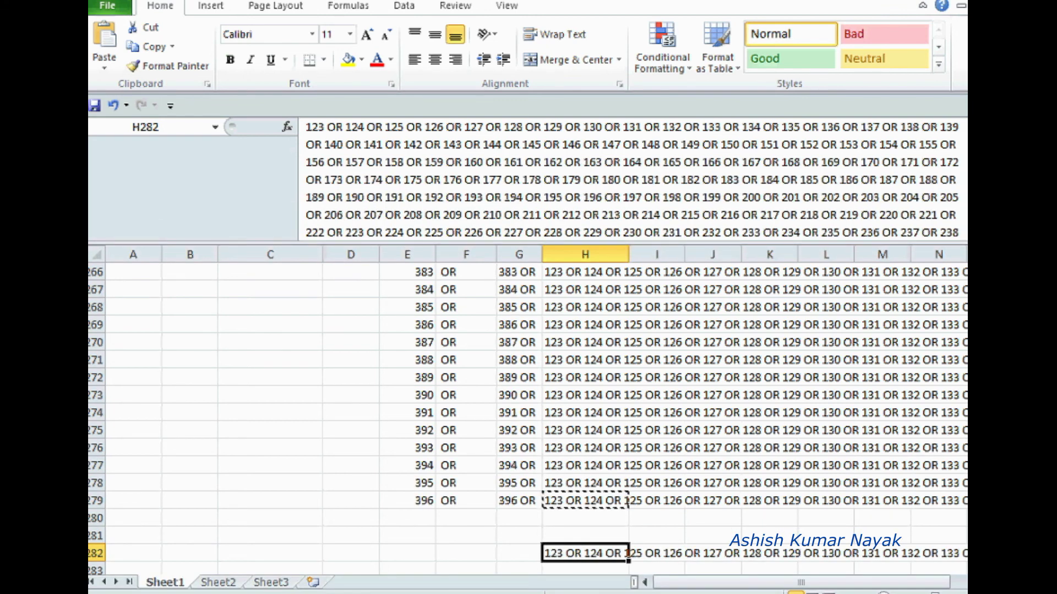
left_click_drag(335, 126, 687, 215)
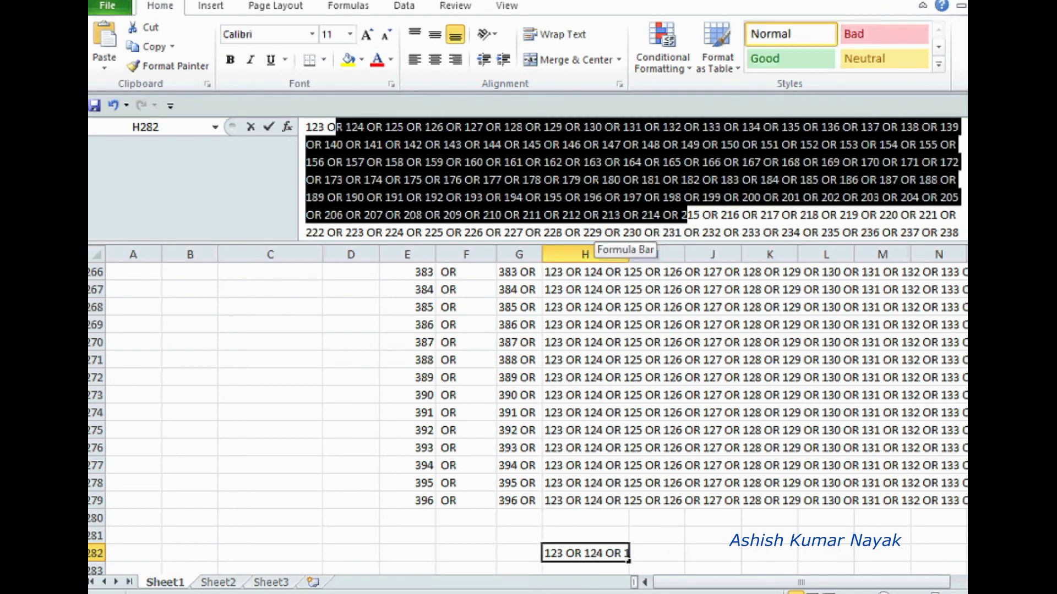
left_click(791, 215)
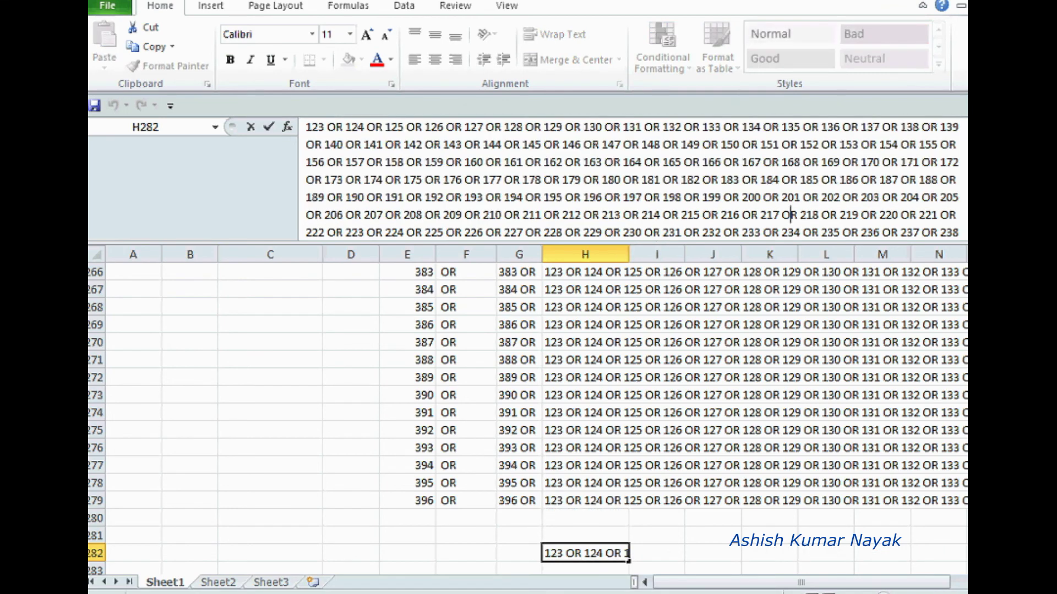
key("ctrl+End")
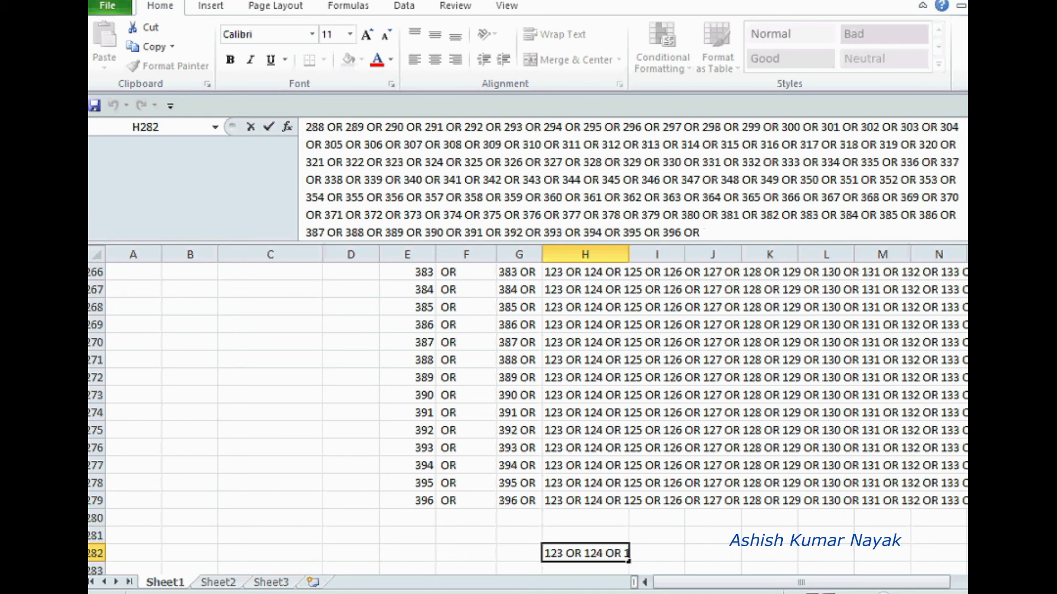
Step: Clear the OR from cell F279, next to the last defect ID, to drop the trailing separator
left_click(519, 501)
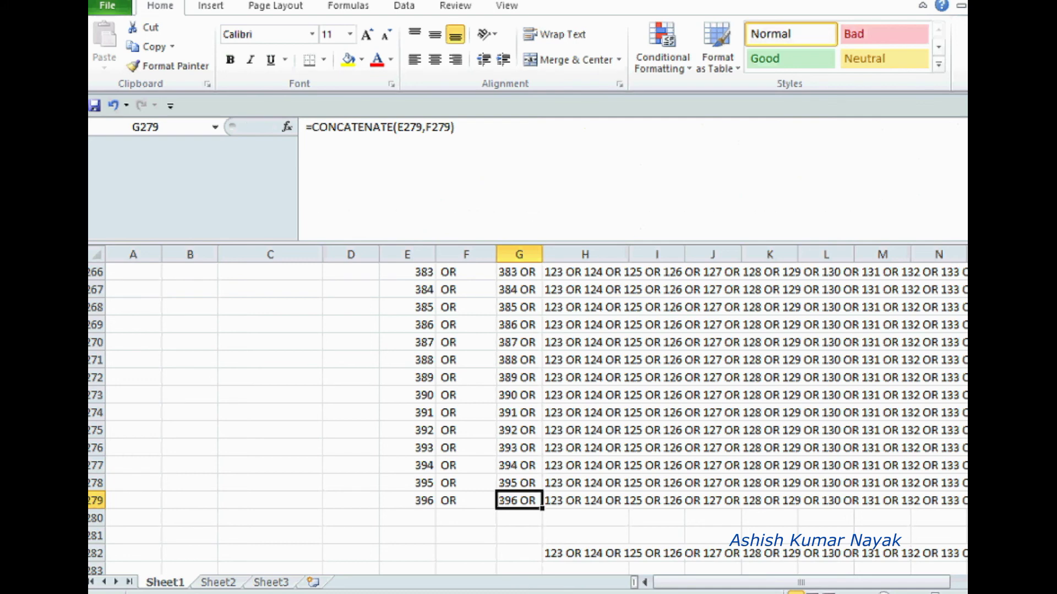
left_click(466, 501)
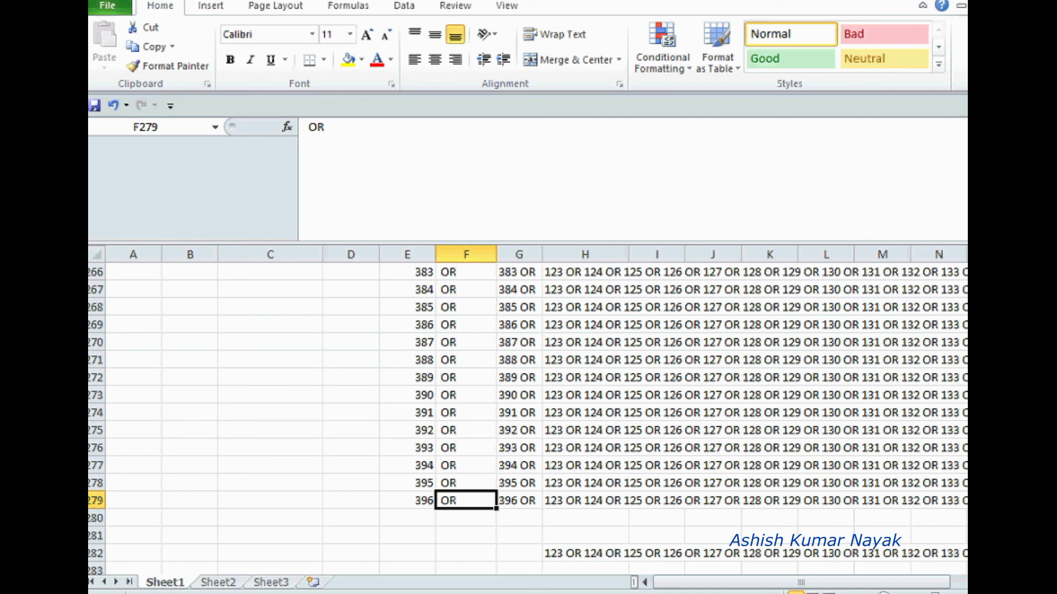
key("Delete")
Step: Copy H279 again and paste it over H282 with Paste Special as Values
left_click(627, 501)
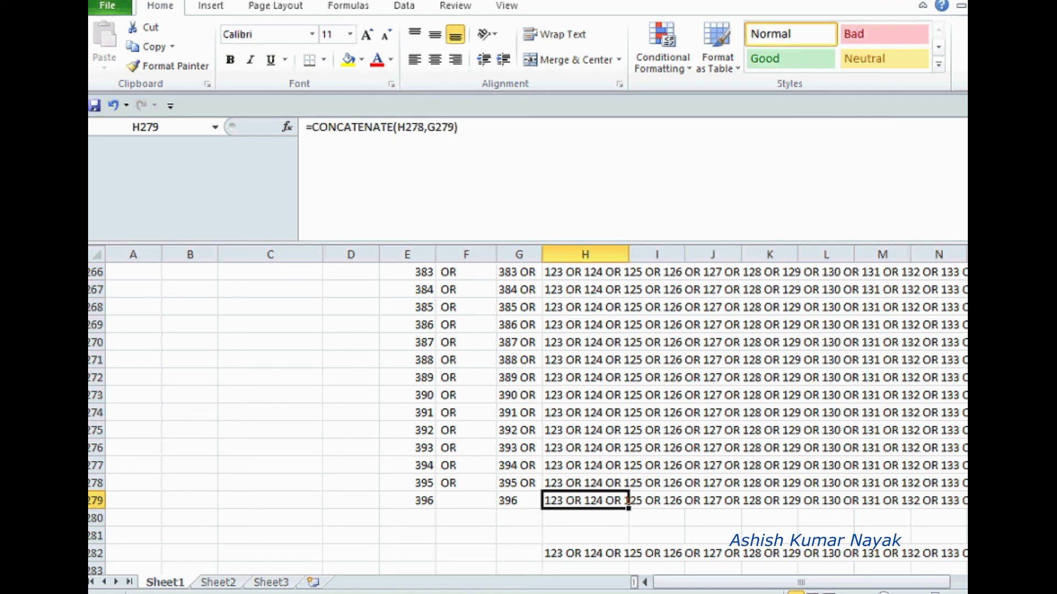
key("ctrl+c")
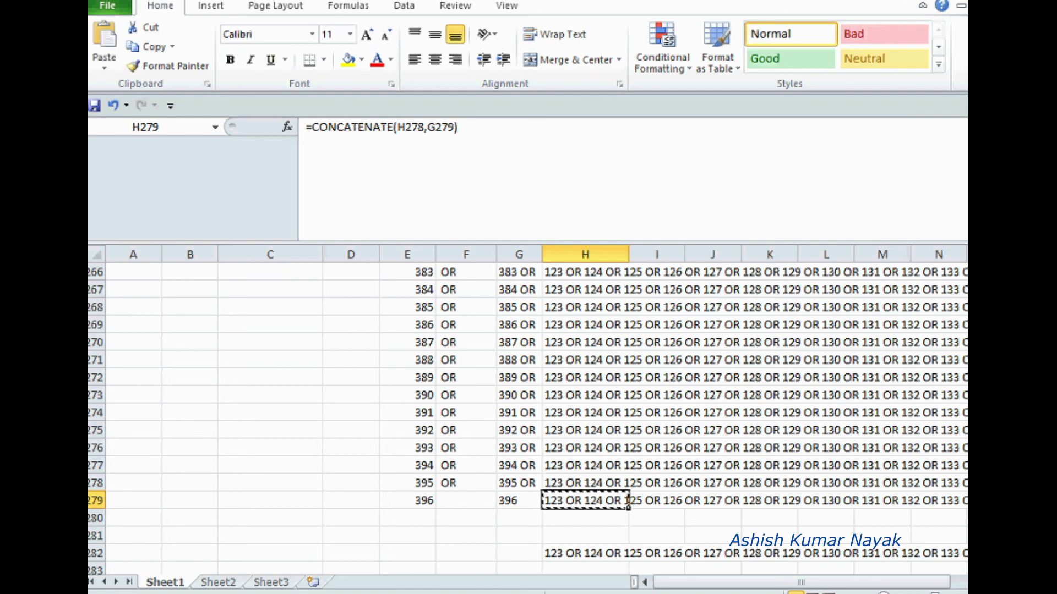
left_click(616, 554)
right_click(617, 554)
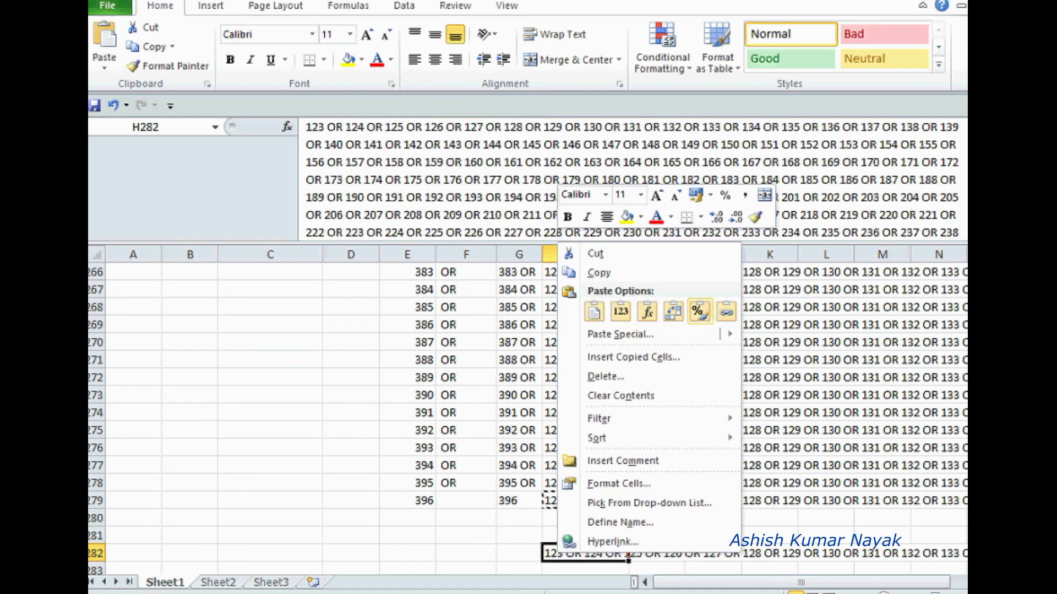
left_click(620, 334)
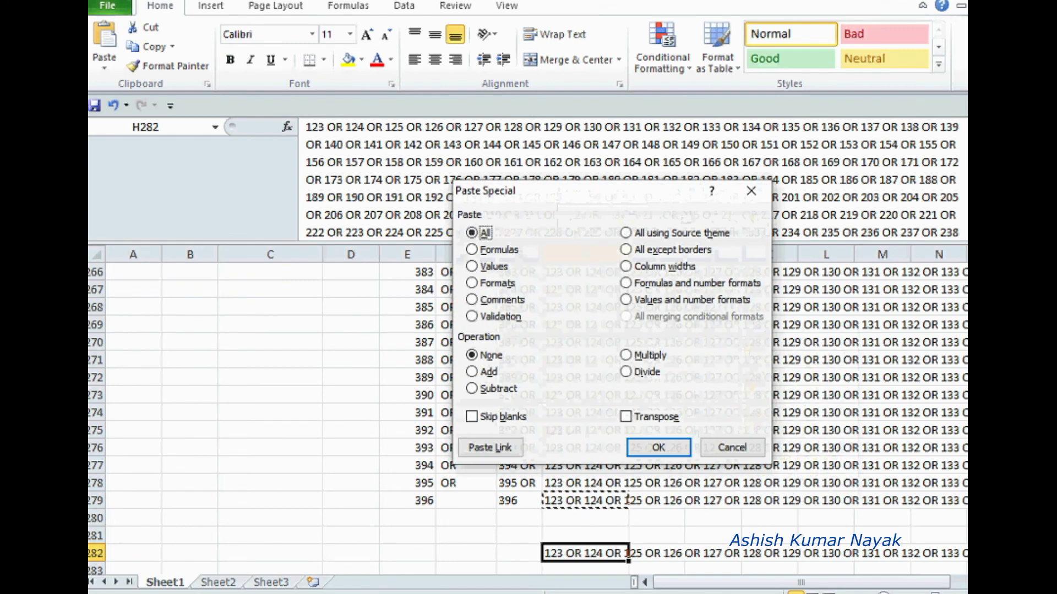
key("v")
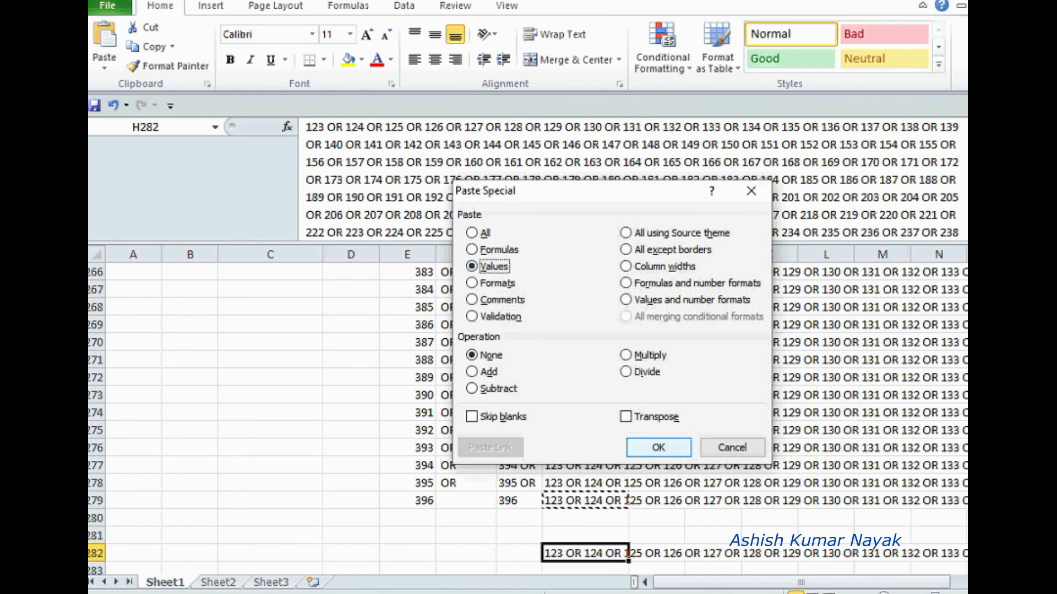
key("Return")
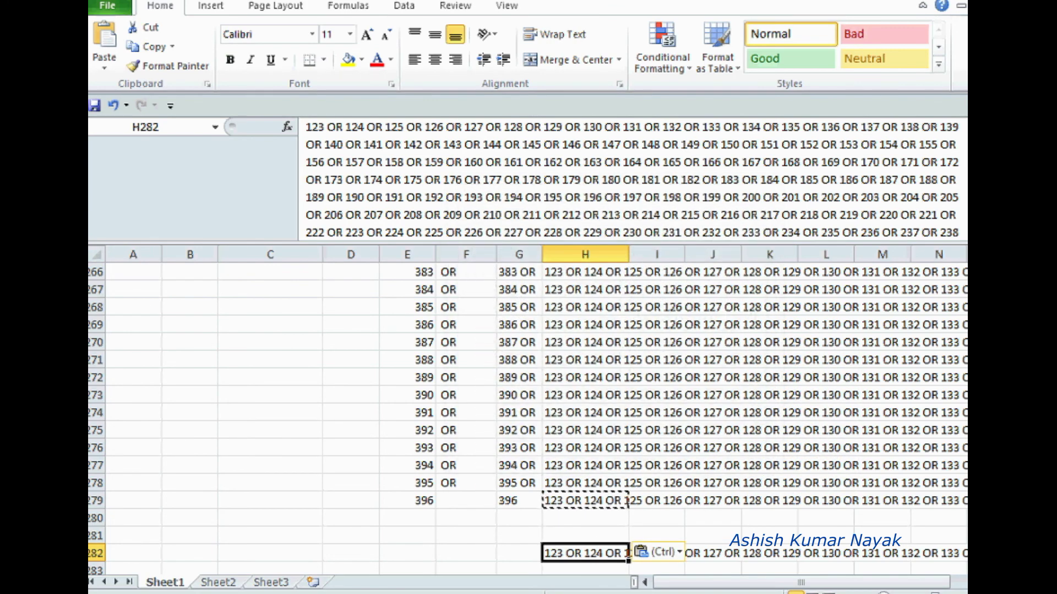
Step: Open H282 for editing and select its whole OR-separated string from the last ID back to the first
key("F2")
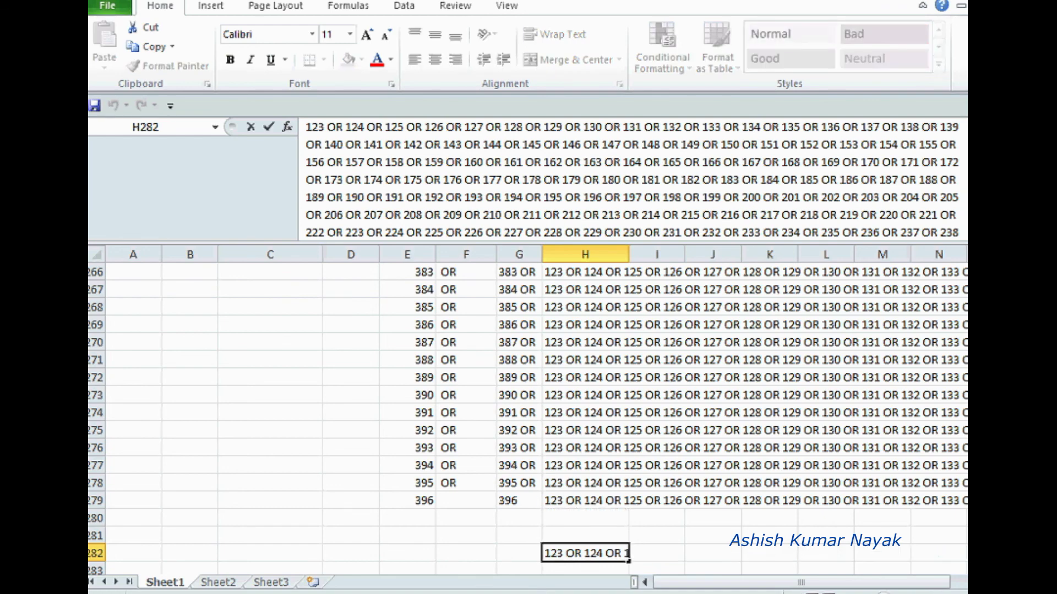
scroll(633, 180, "down", 4)
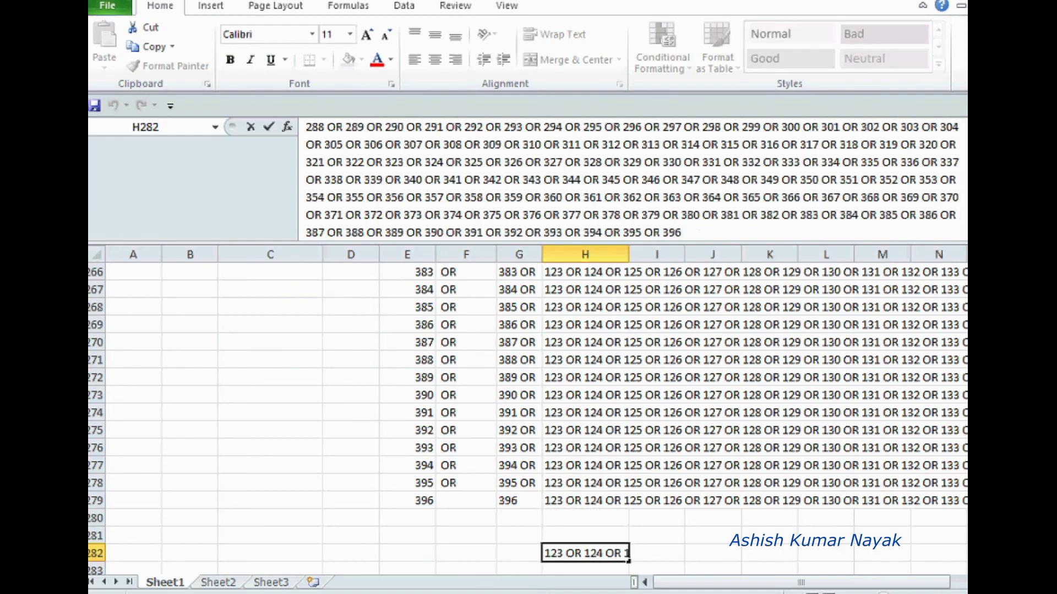
key("shift+Up")
key("shift+Up")
key("shift+Up")
key("shift+Up")
key("shift+Up")
key("shift+Up")
key("shift+Up")
key("shift+Up")
key("shift+Up")
key("shift+Up")
key("shift+Up")
key("shift+Up")
key("shift+Up")
key("shift+Up")
key("shift+Up")
key("shift+Up")
key("shift+Up")
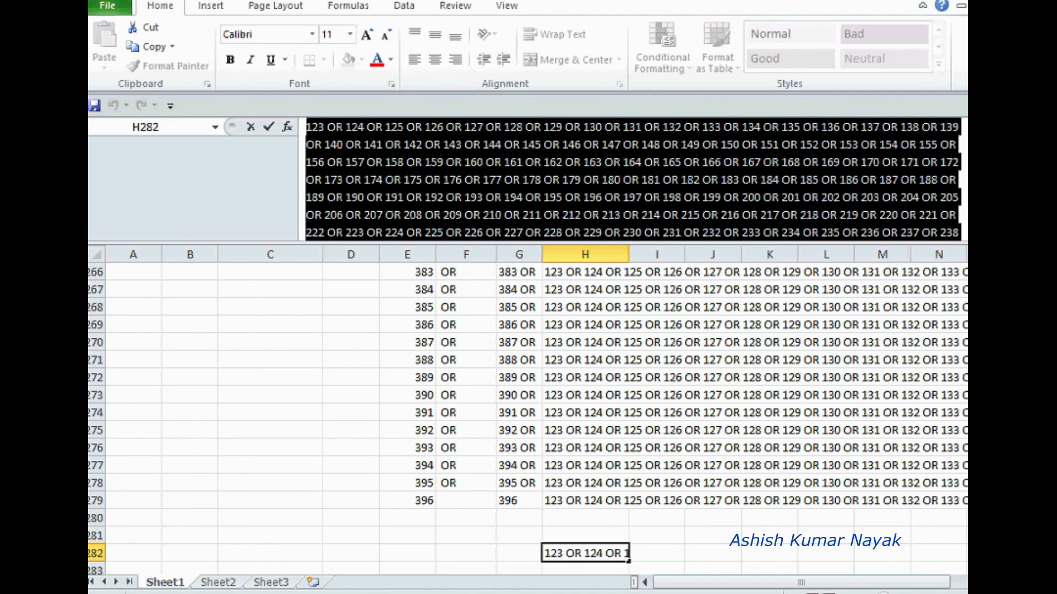
Step: Reselect the string in H282 from its first ID through the last, and clear the selection at the end
key("Right")
key("Left")
key("shift+Right")
key("shift+Right")
key("shift+Right")
key("ctrl+shift+End")
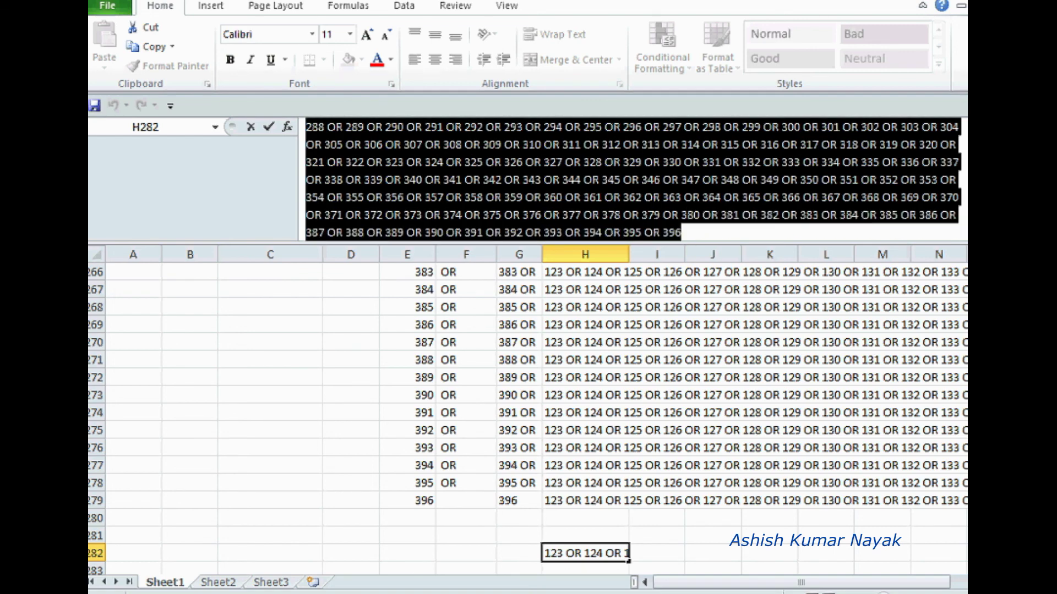
key("Right")
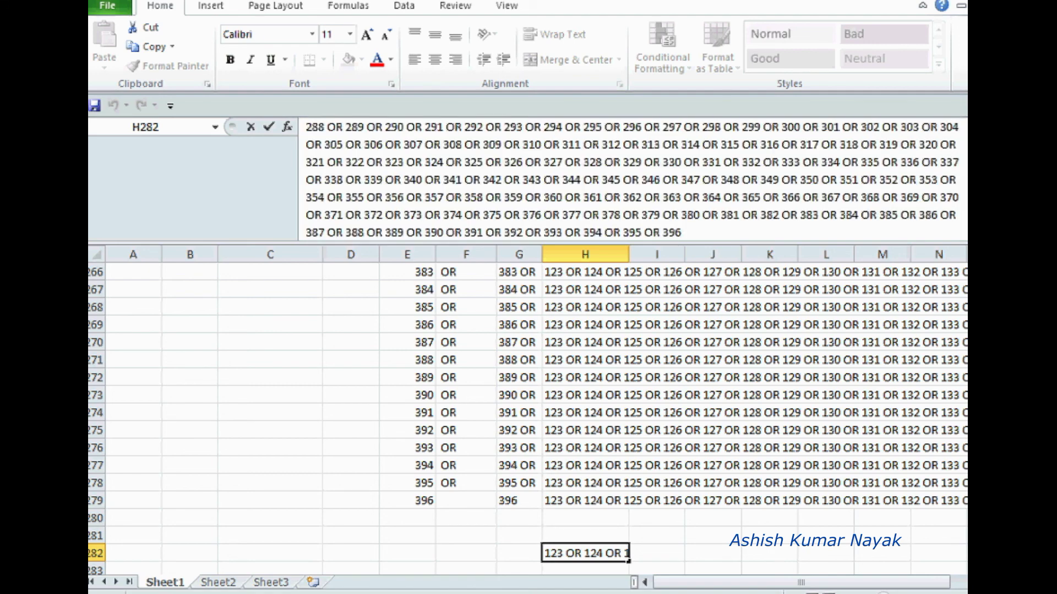
Step: Select and copy the entire string inside H282, switch to a blank Notepad document and paste it there
key("ctrl+shift+Home")
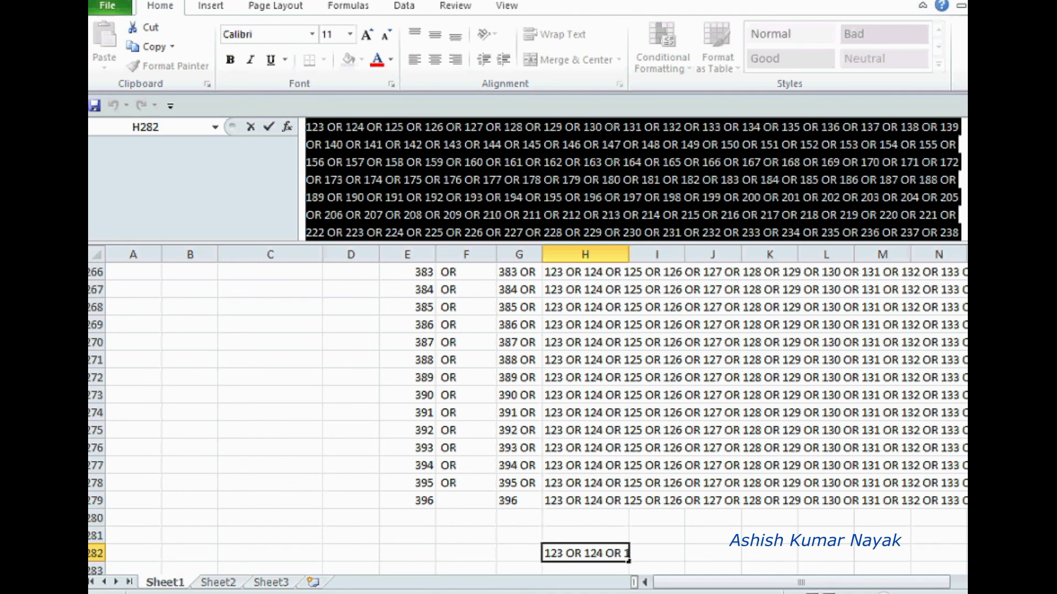
key("ctrl+c")
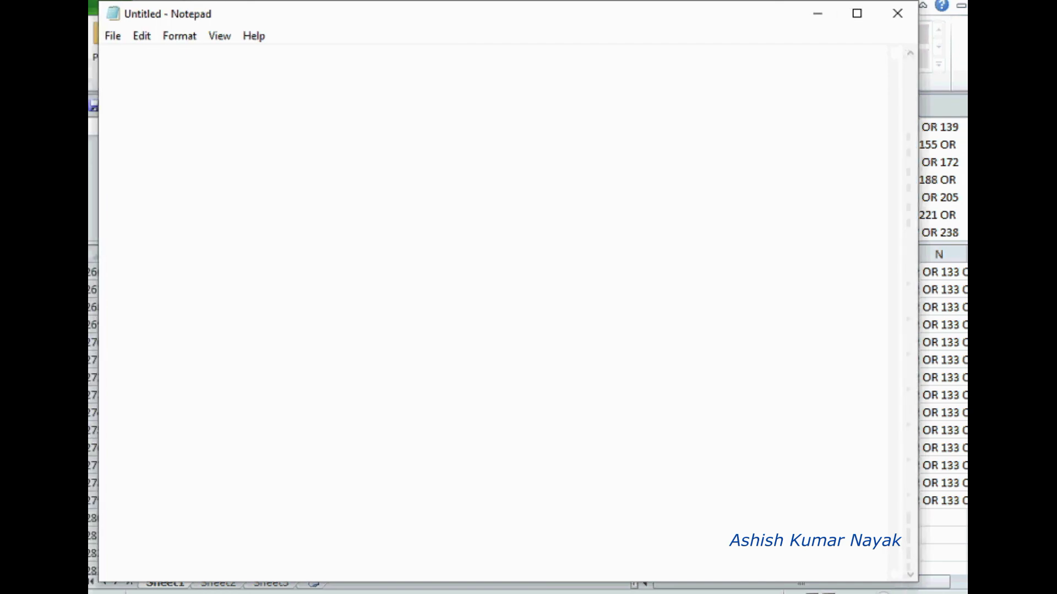
key("ctrl+v")
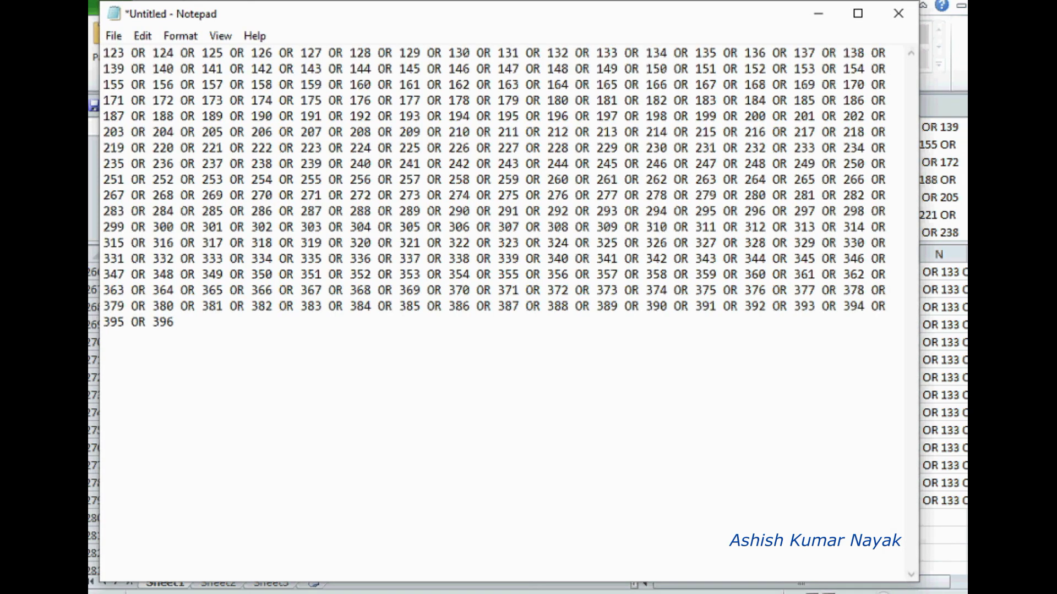
Step: Select the pasted string in Notepad from the last ID back towards the first
key("shift+Up")
key("shift+Up")
key("shift+Up")
key("shift+Up")
key("shift+Up")
key("shift+Up")
key("shift+Up")
key("shift+Up")
key("shift+Up")
key("shift+Up")
key("shift+Up")
key("shift+Up")
key("shift+Up")
key("shift+Up")
key("shift+Up")
key("shift+Up")
key("shift+Up")
key("shift+Up")
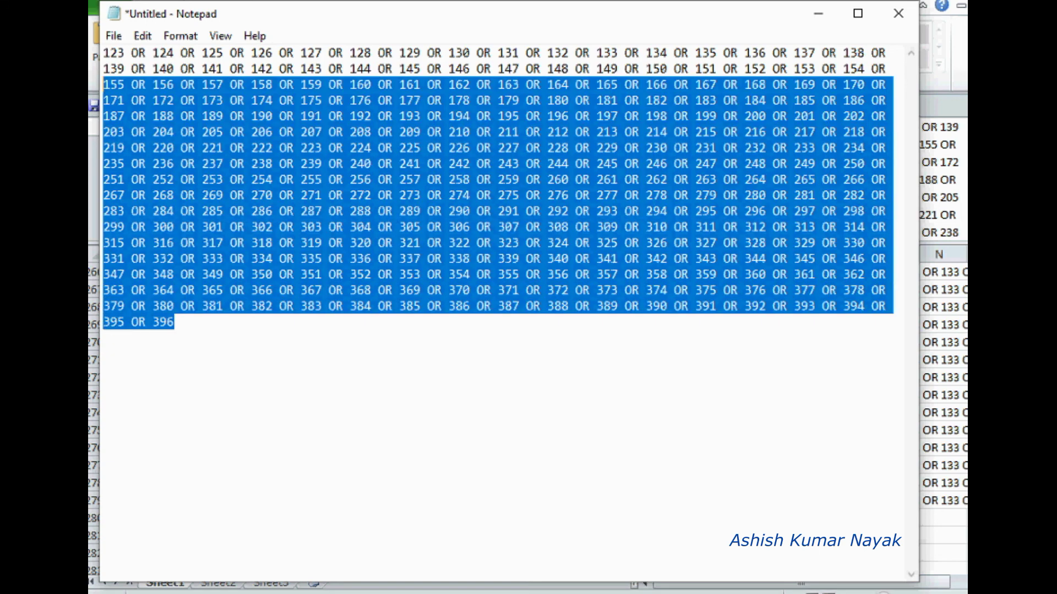